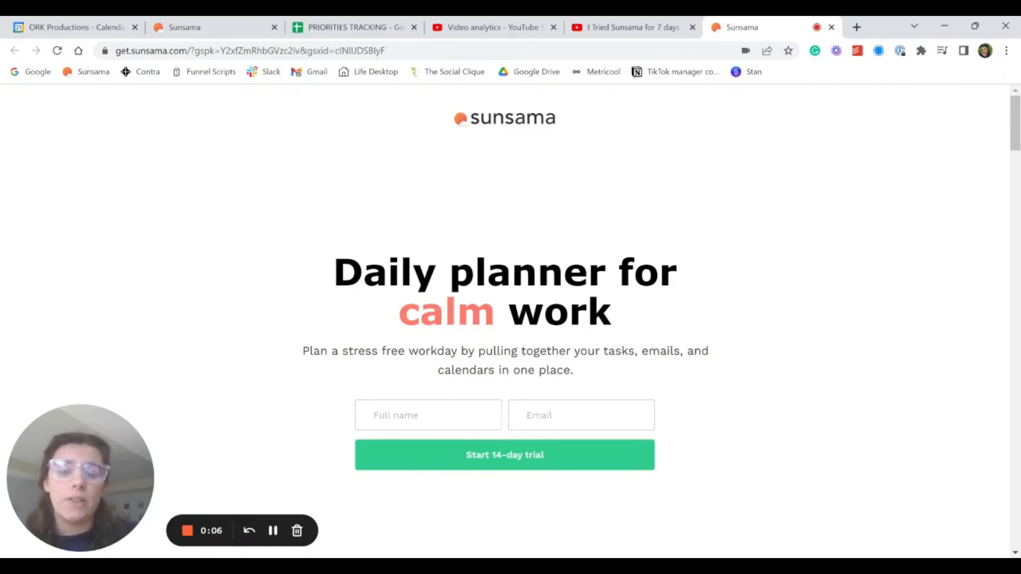
Read through the Sunsama landing page from the daily planner headline to the section about unifying your work.
scroll(505, 319, down, 3)
scroll(505, 319, down, 1)
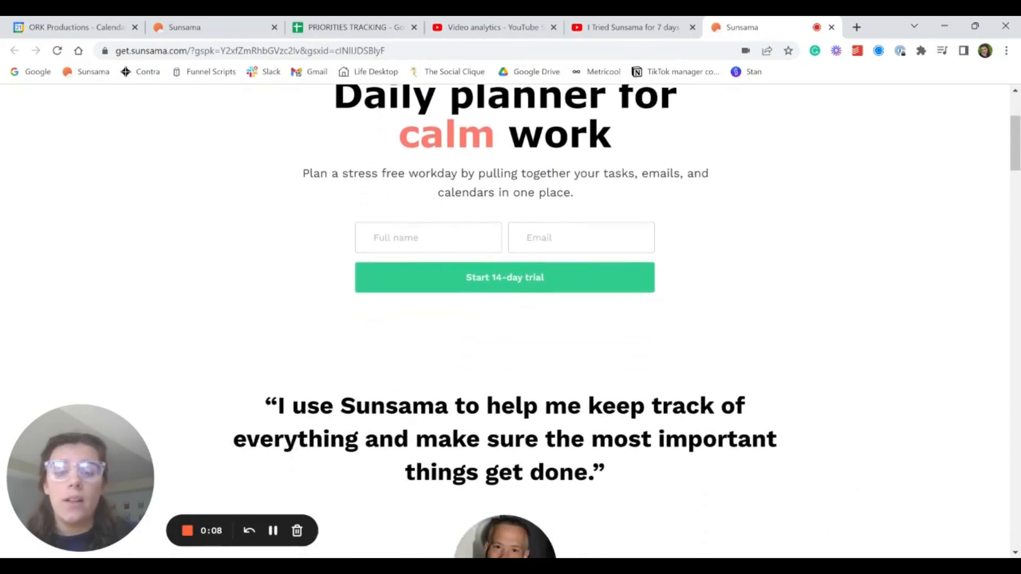
scroll(505, 319, down, 3)
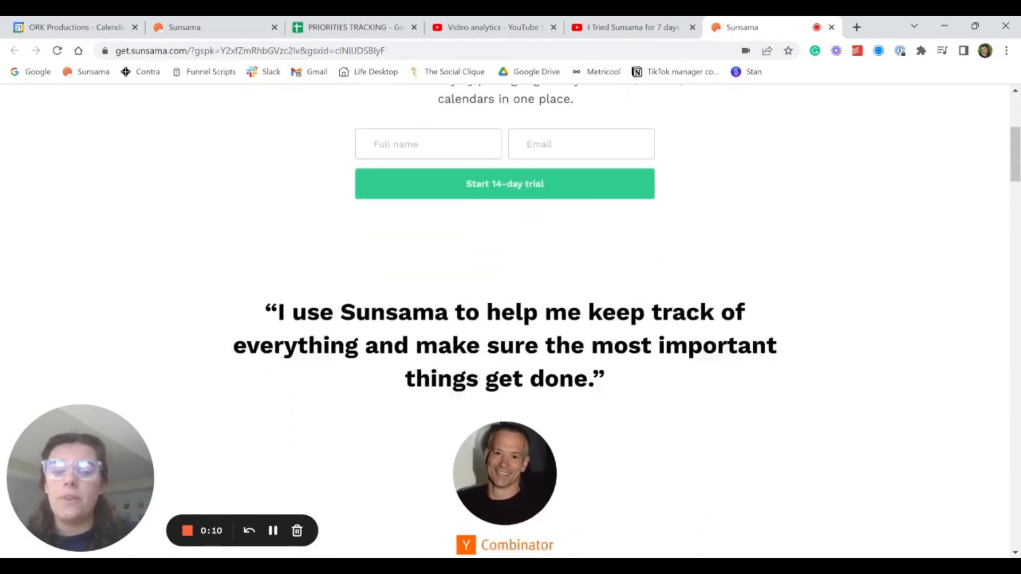
scroll(505, 319, down, 2)
scroll(505, 319, down, 1)
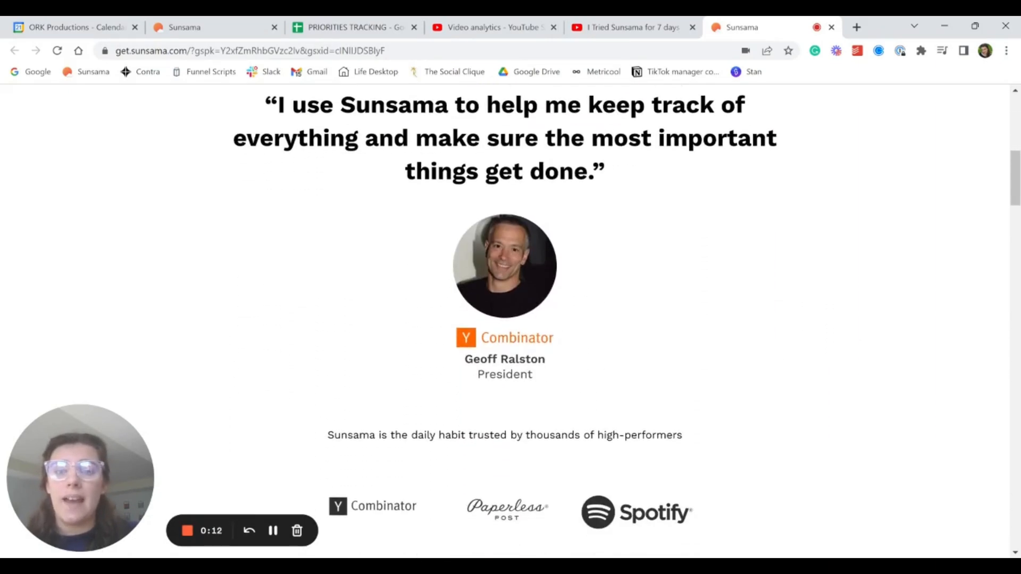
scroll(505, 319, down, 3)
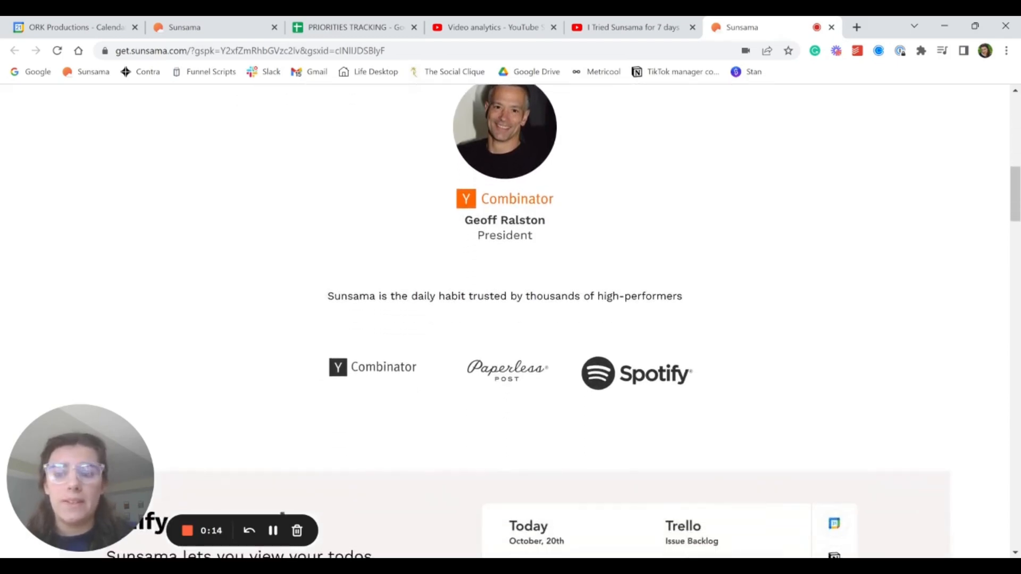
scroll(505, 319, down, 2)
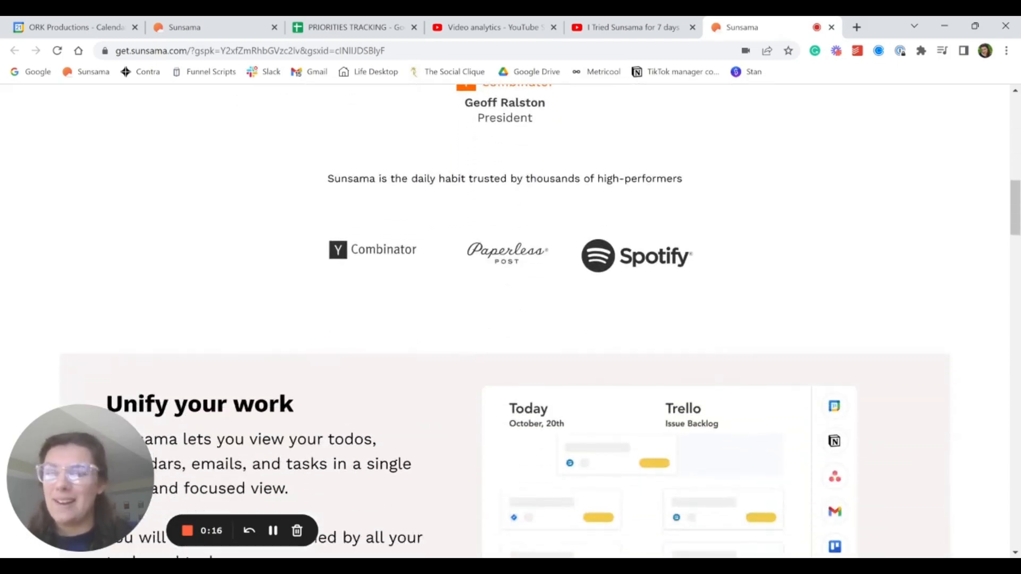
scroll(505, 319, down, 3)
scroll(505, 319, down, 1)
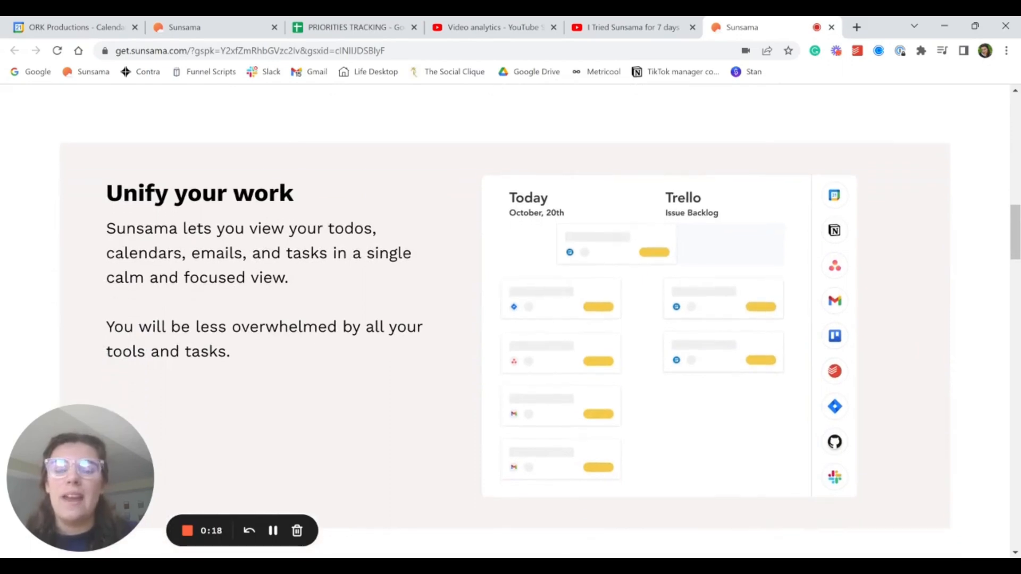
scroll(505, 319, down, 1)
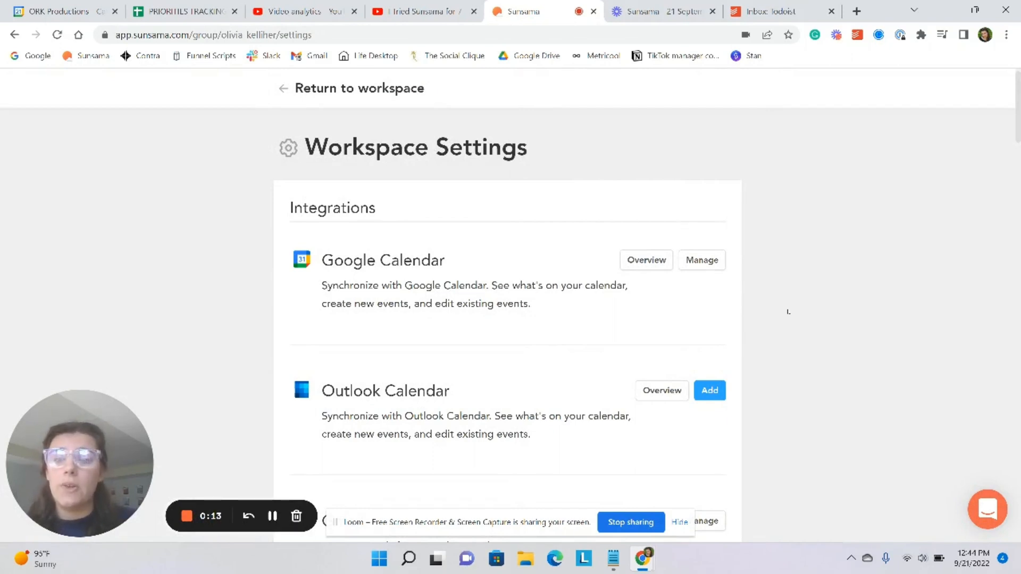
Review the whole list of available integrations in the workspace settings, from Google Calendar to Zoom and back.
scroll(788, 312, down, 3)
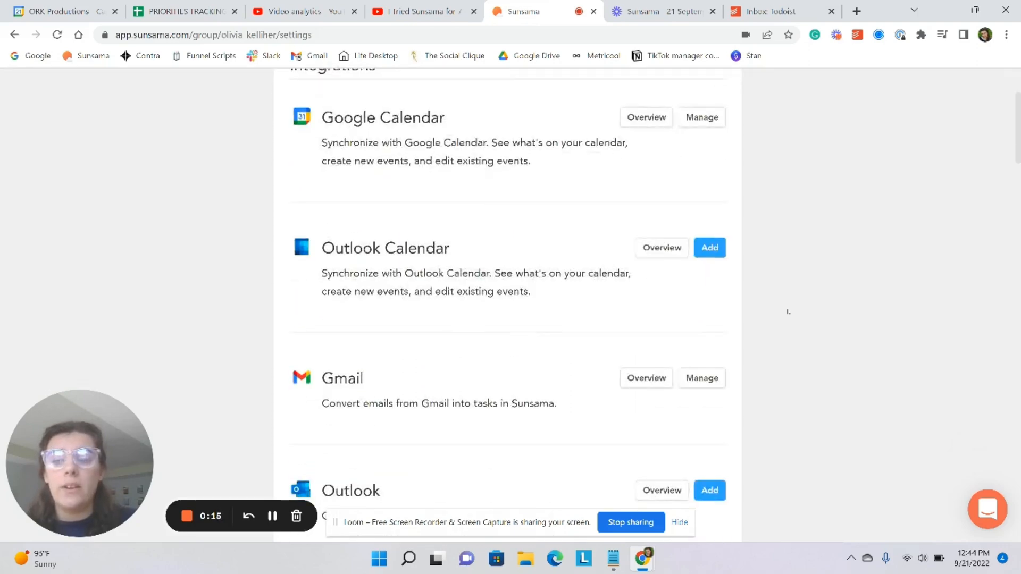
scroll(788, 312, down, 9)
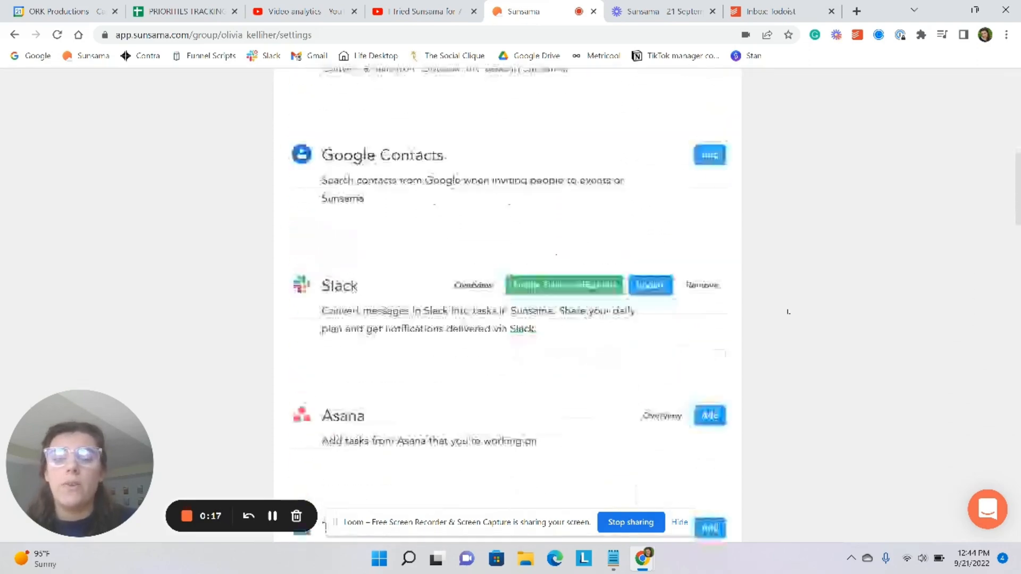
scroll(787, 312, down, 6)
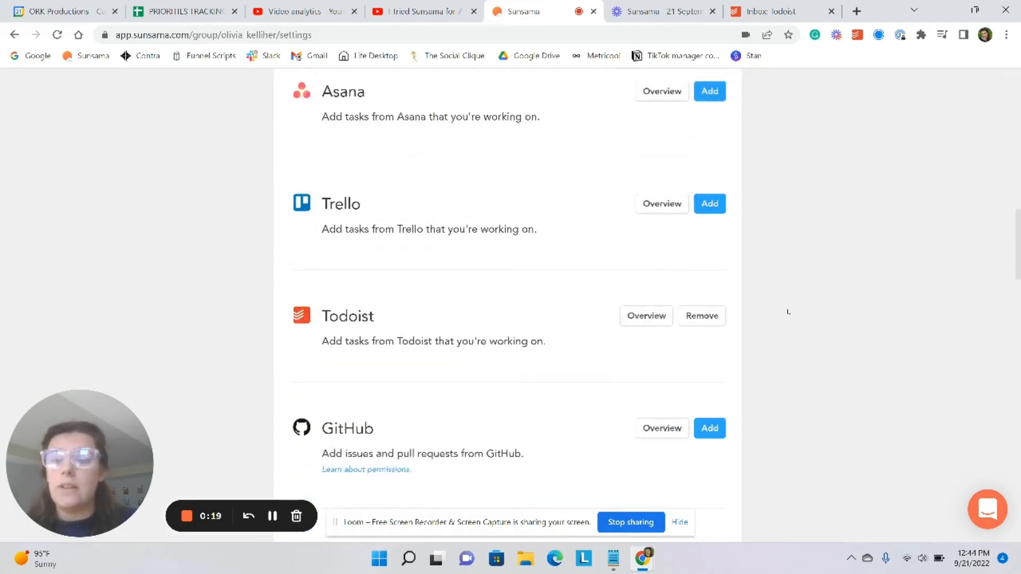
scroll(788, 311, down, 8)
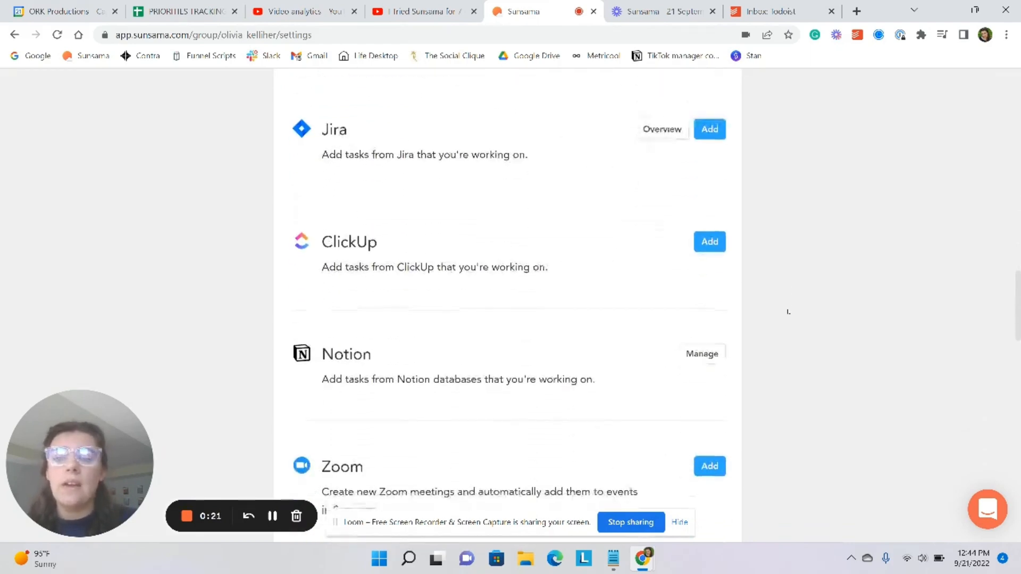
scroll(788, 312, down, 3)
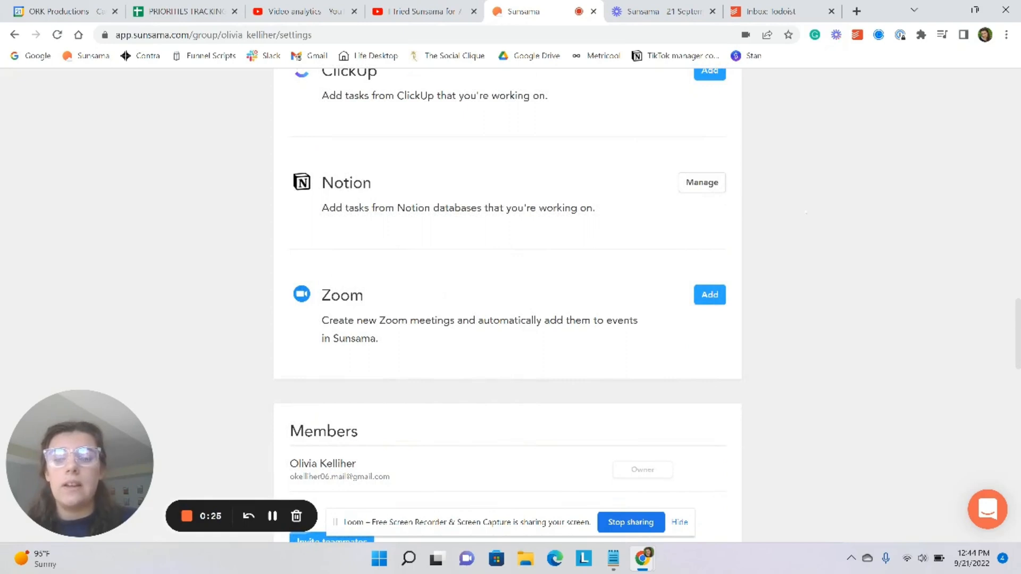
scroll(806, 213, up, 6)
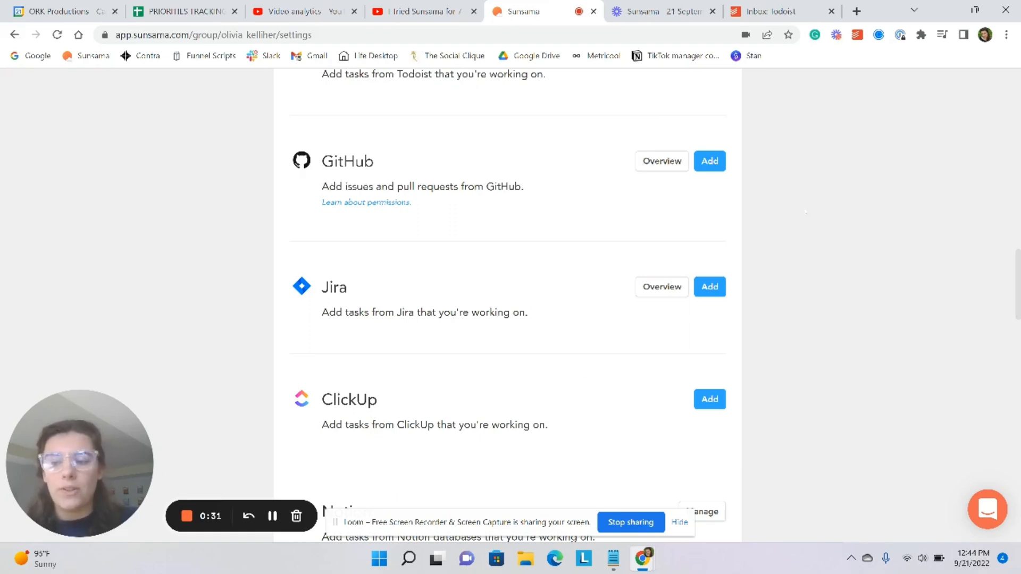
scroll(508, 303, up, 8)
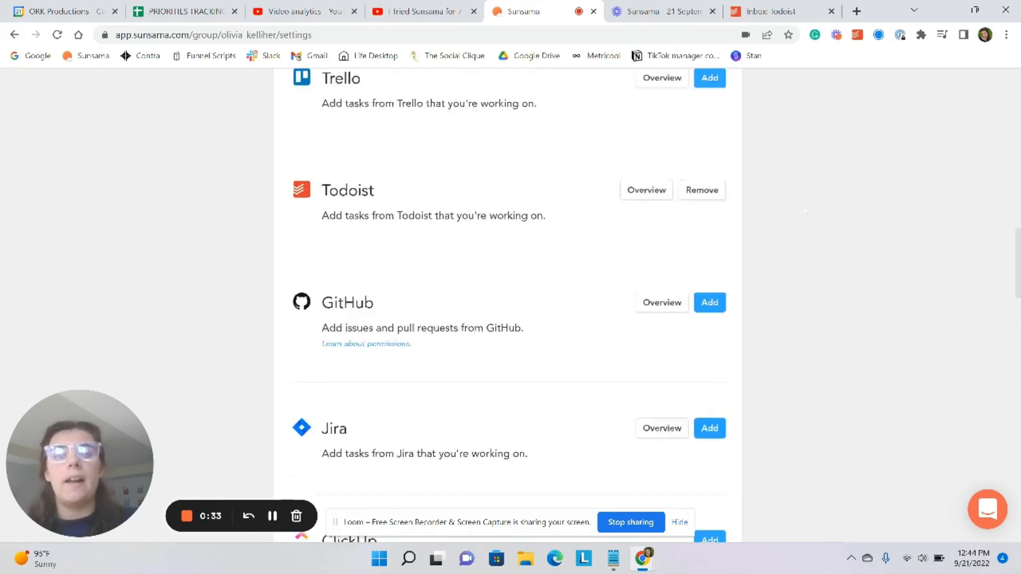
scroll(508, 303, up, 8)
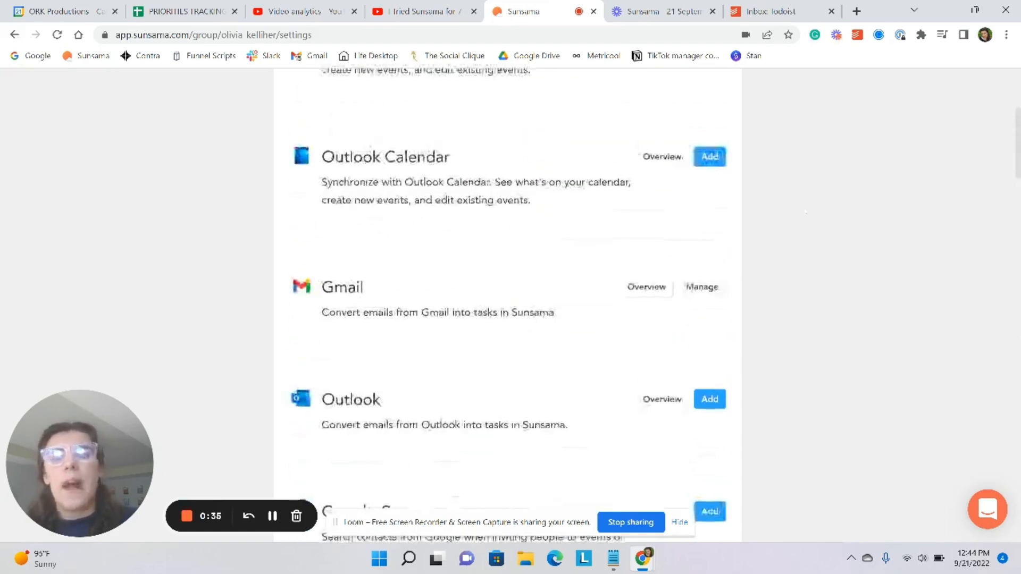
scroll(508, 303, up, 4)
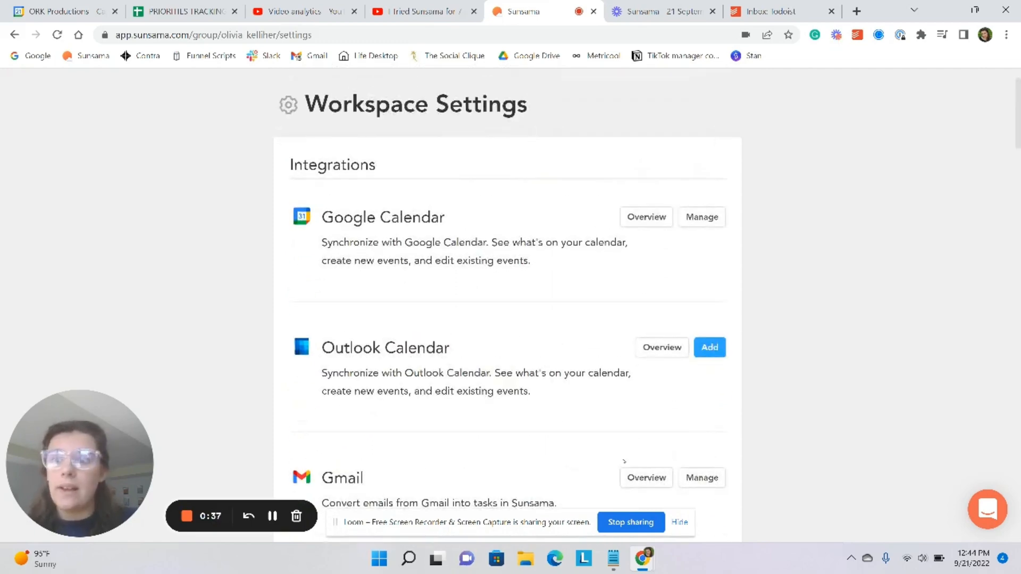
click(273, 516)
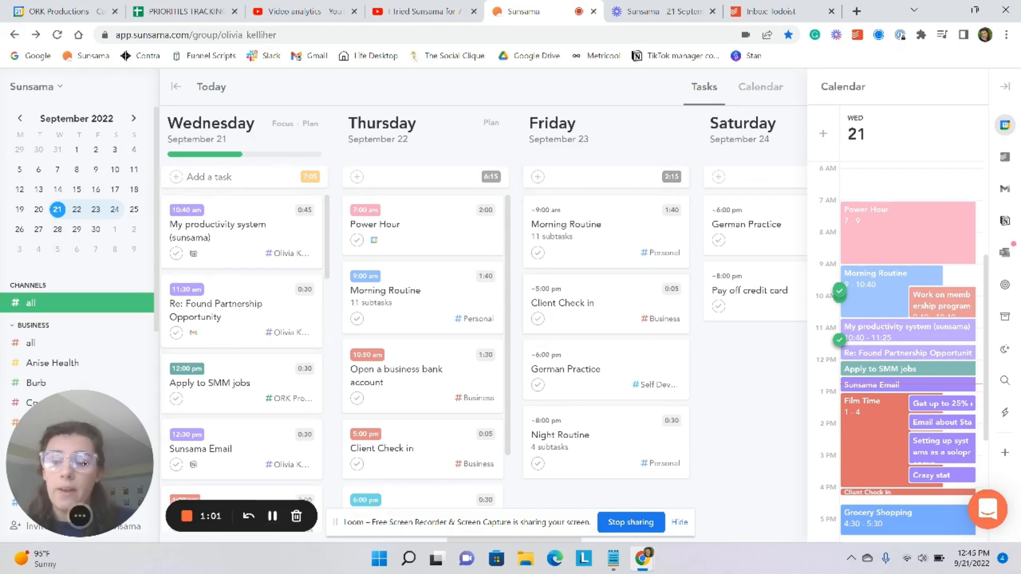
Look through the workspace's list of business and personal channels.
drag(84, 463, 223, 463)
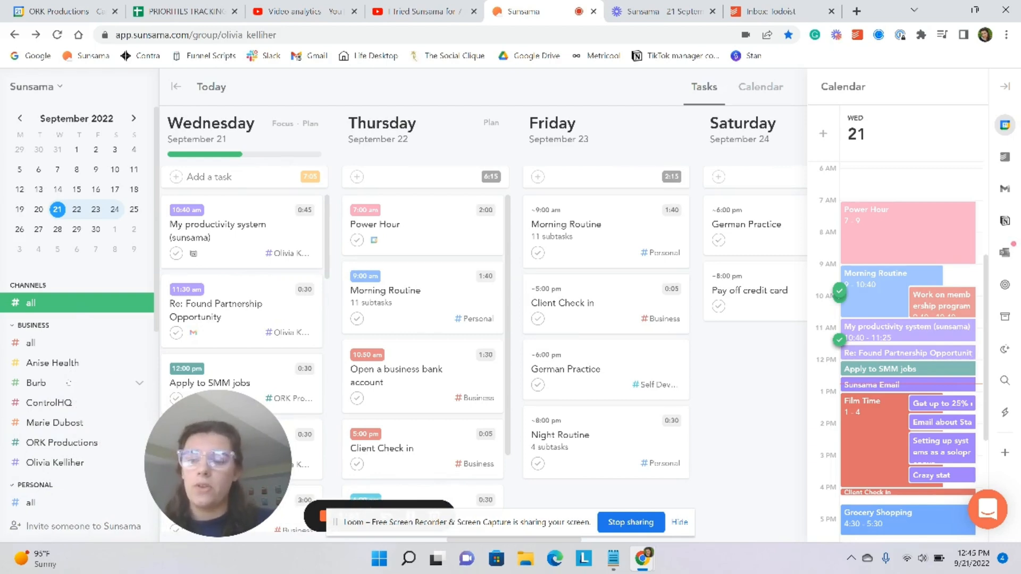
scroll(68, 383, down, 2)
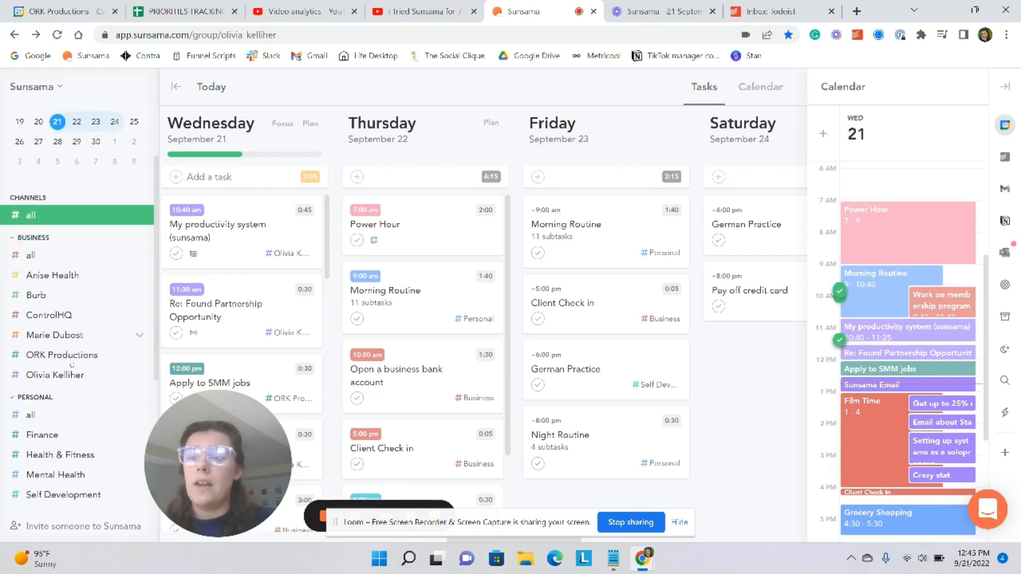
scroll(69, 463, down, 1)
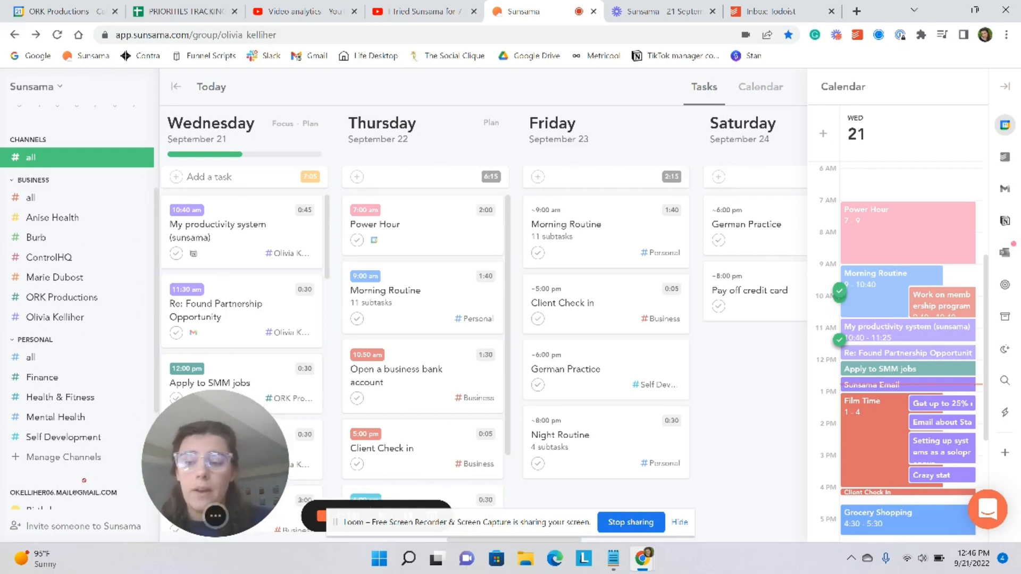
drag(223, 488, 108, 483)
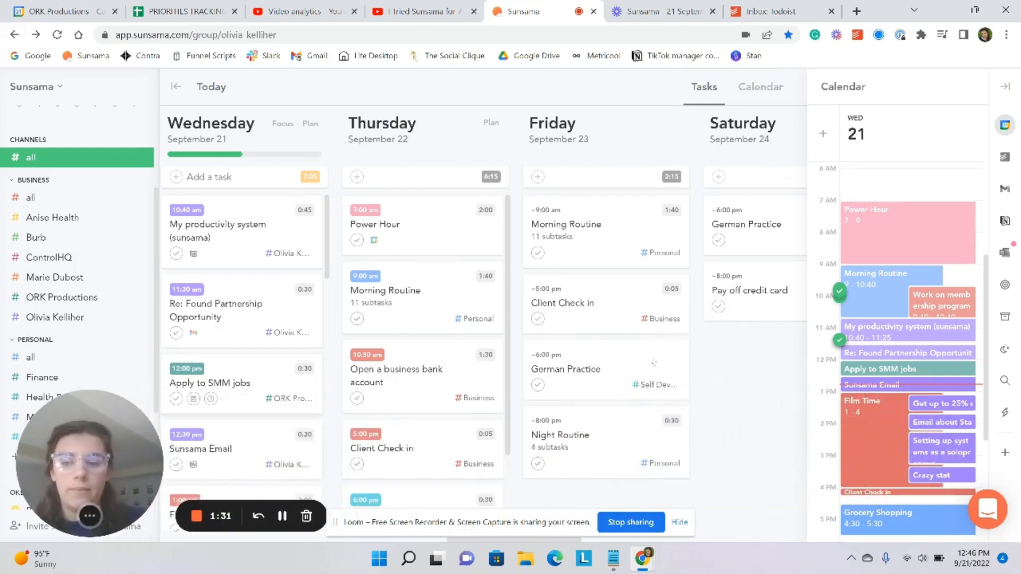
View the details of the Morning Routine and Power Hour events on September 21, and browse the task board ahead to Friday, September 23.
click(897, 306)
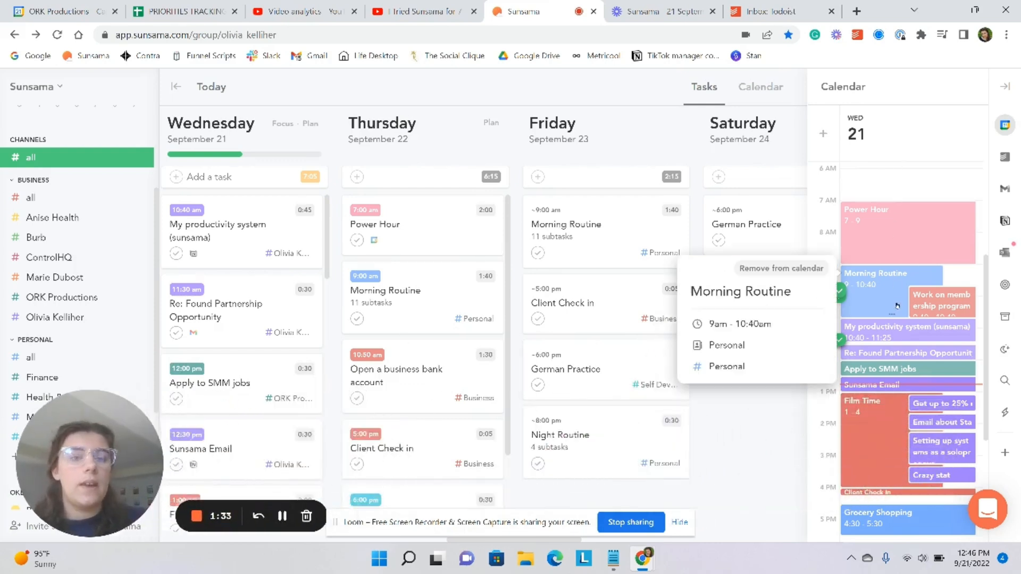
click(912, 241)
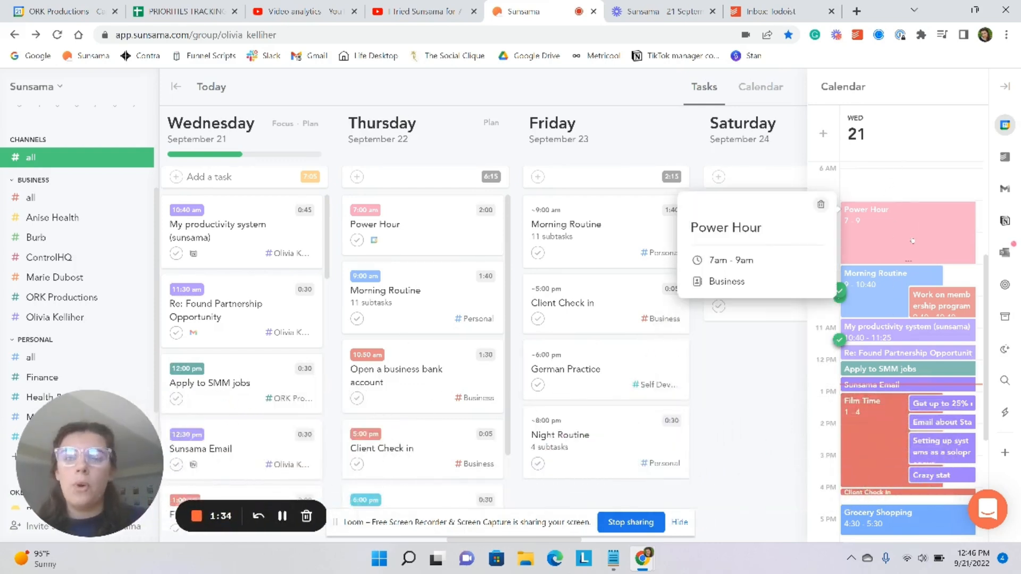
click(525, 290)
scroll(515, 280, right, 3)
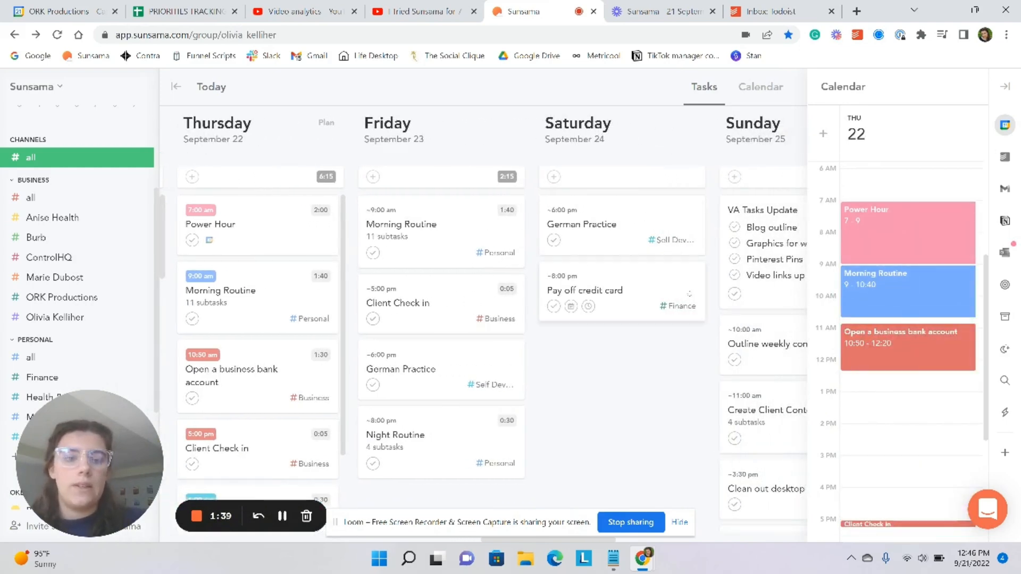
scroll(777, 299, right, 3)
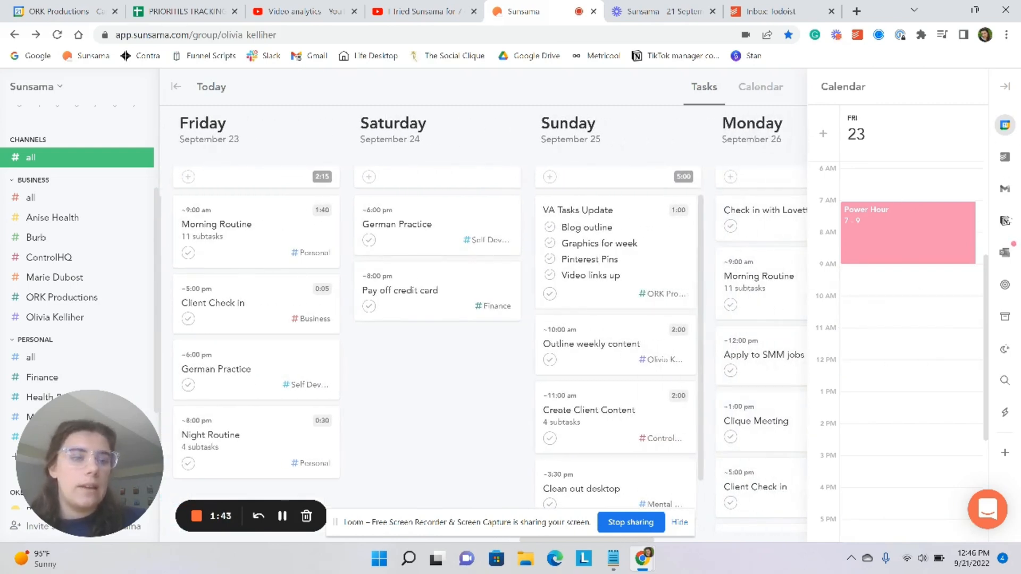
View the connected Todoist inbox, Gmail messages and Notion content beside the task board, as well as the Outlook integration.
click(1008, 161)
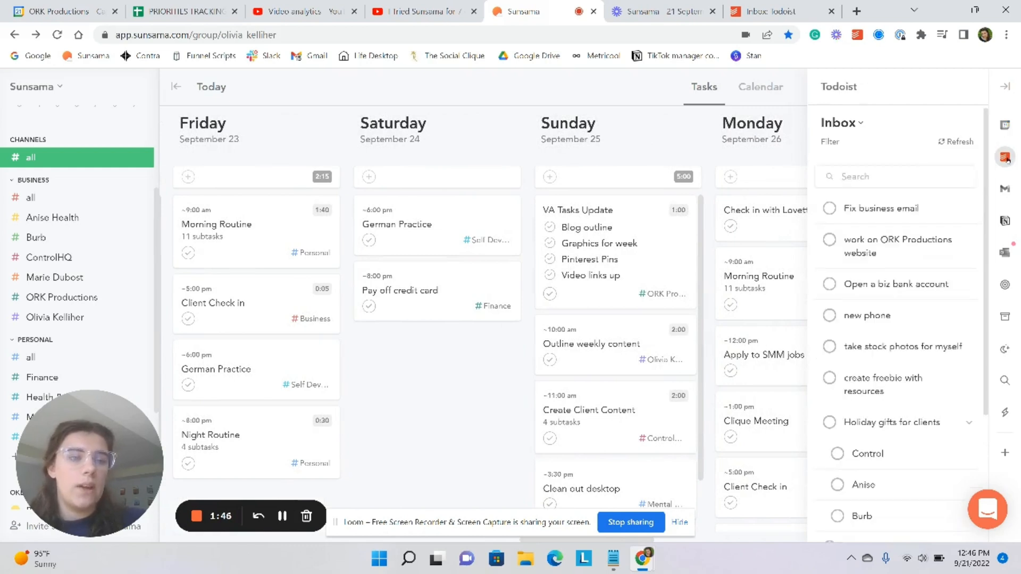
click(1006, 189)
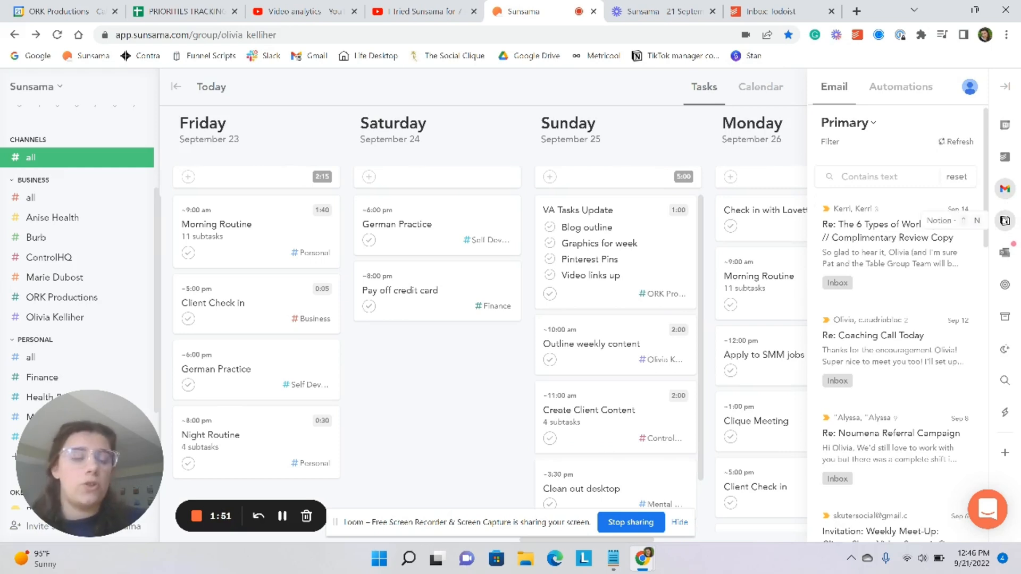
click(1004, 220)
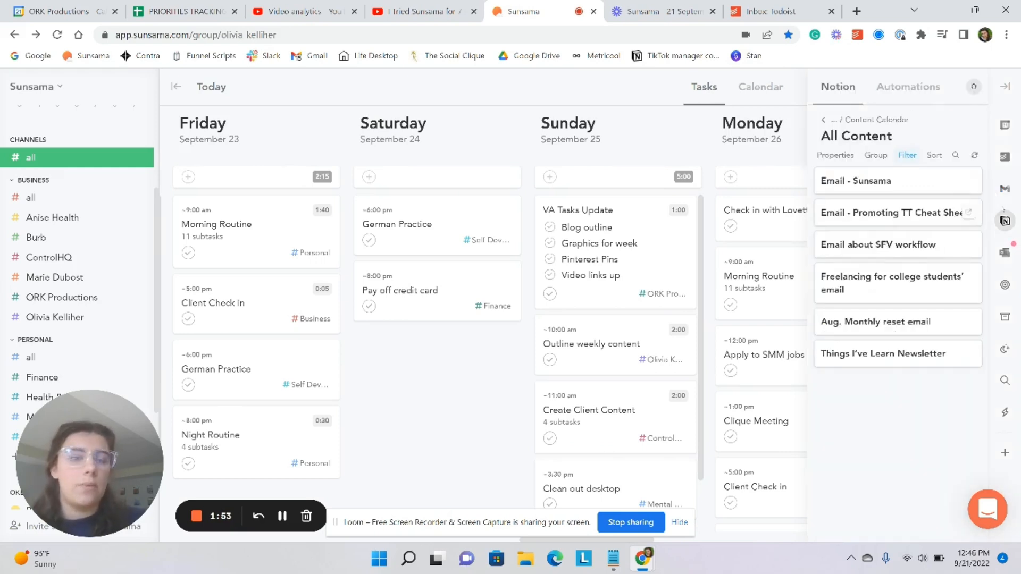
click(1004, 257)
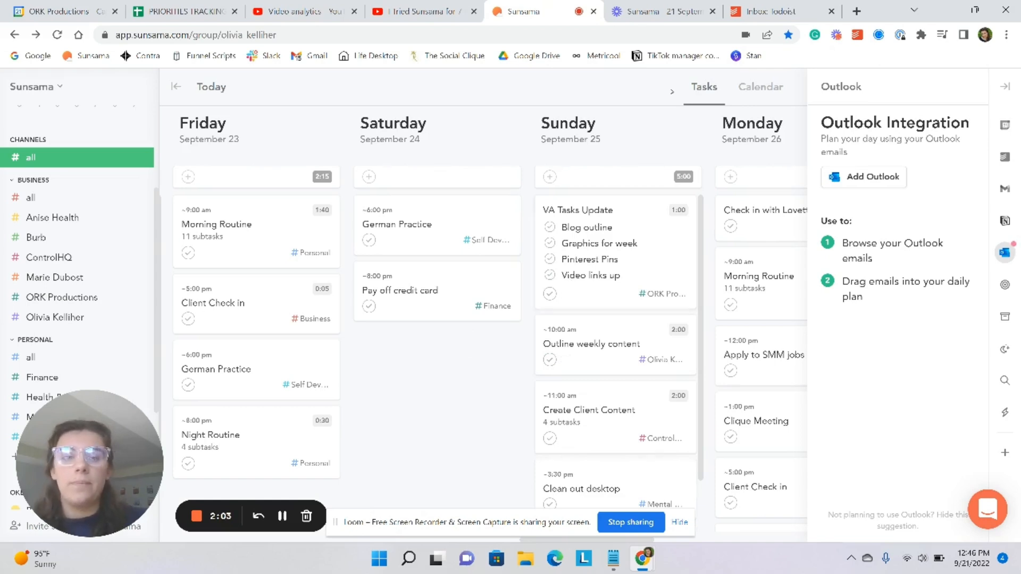
Open the calendar view and look at it in the One day, Three days and Weekdays time frames.
click(771, 92)
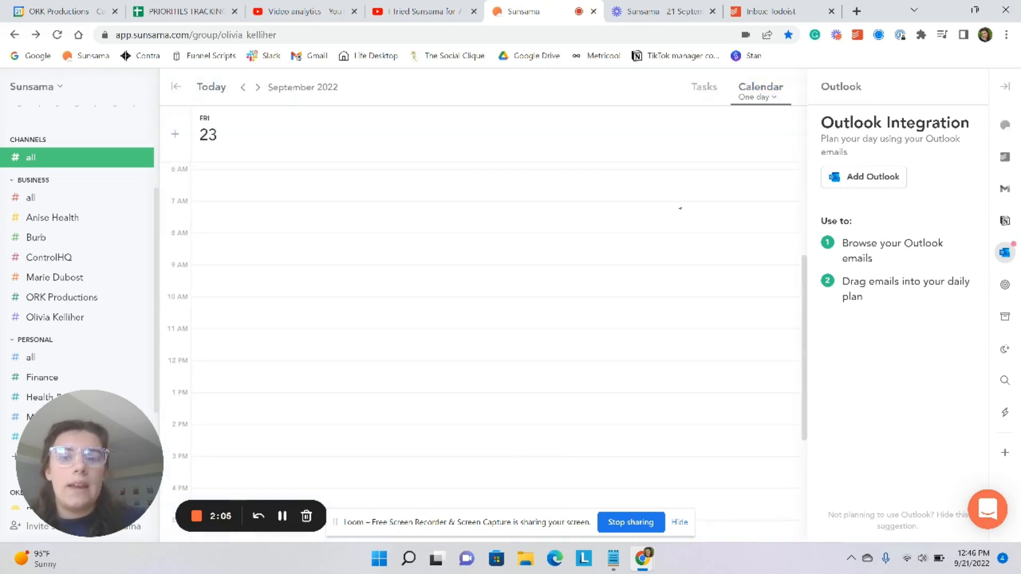
click(769, 97)
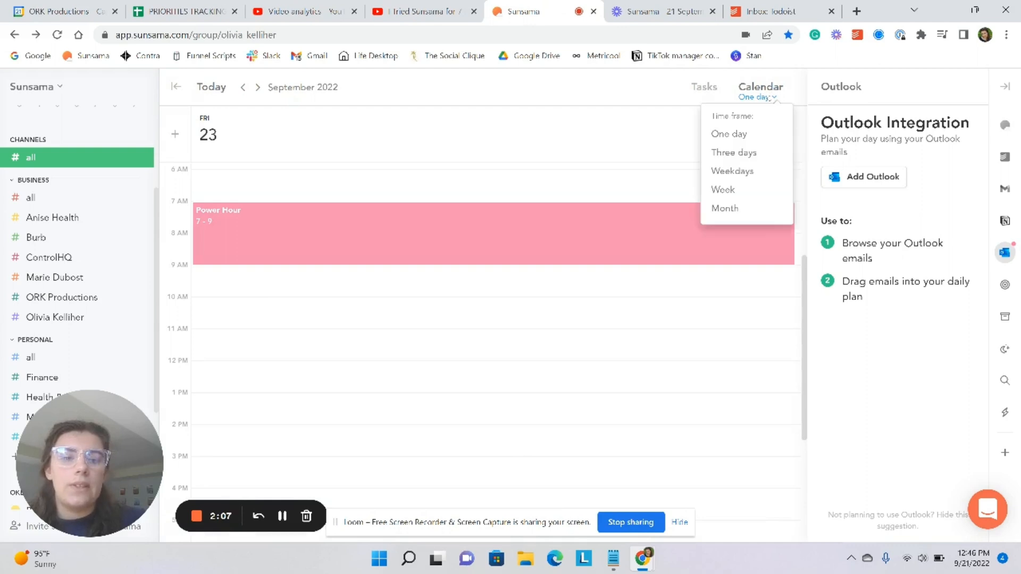
click(752, 135)
click(765, 98)
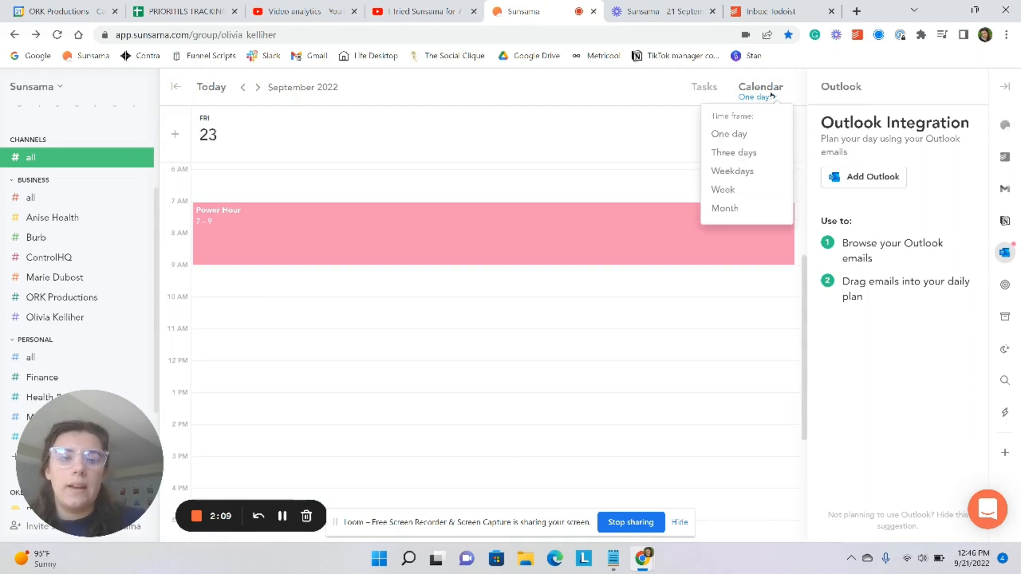
click(737, 151)
click(760, 99)
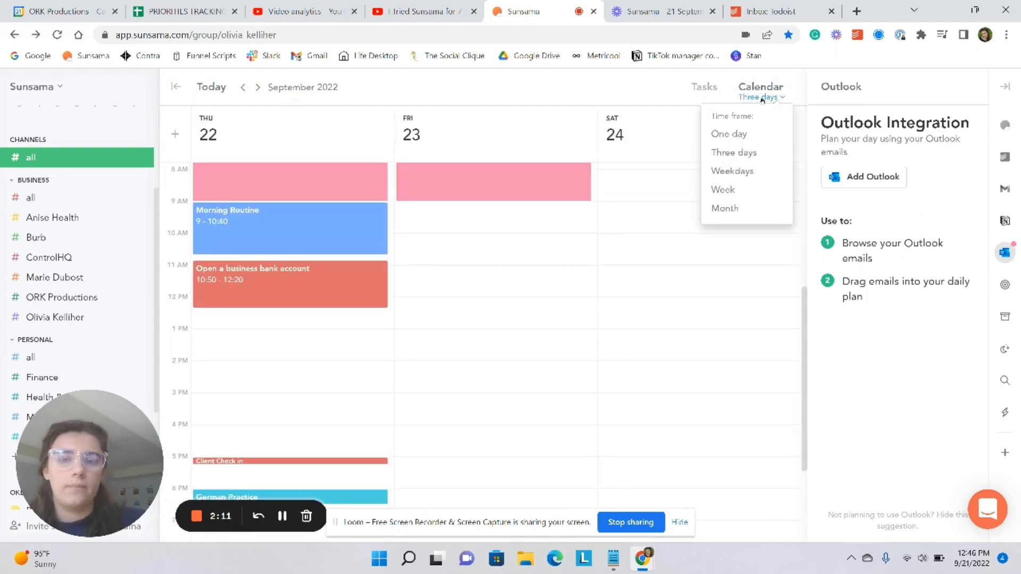
click(747, 171)
mouse_move(745, 171)
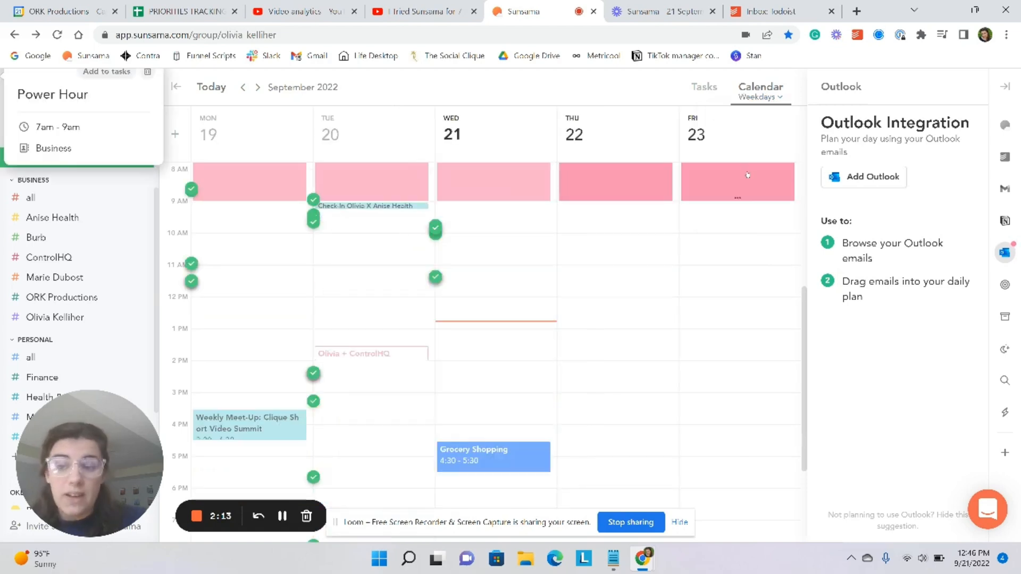
View the calendar by week, set the time frame back to One day and return to the task board.
click(764, 99)
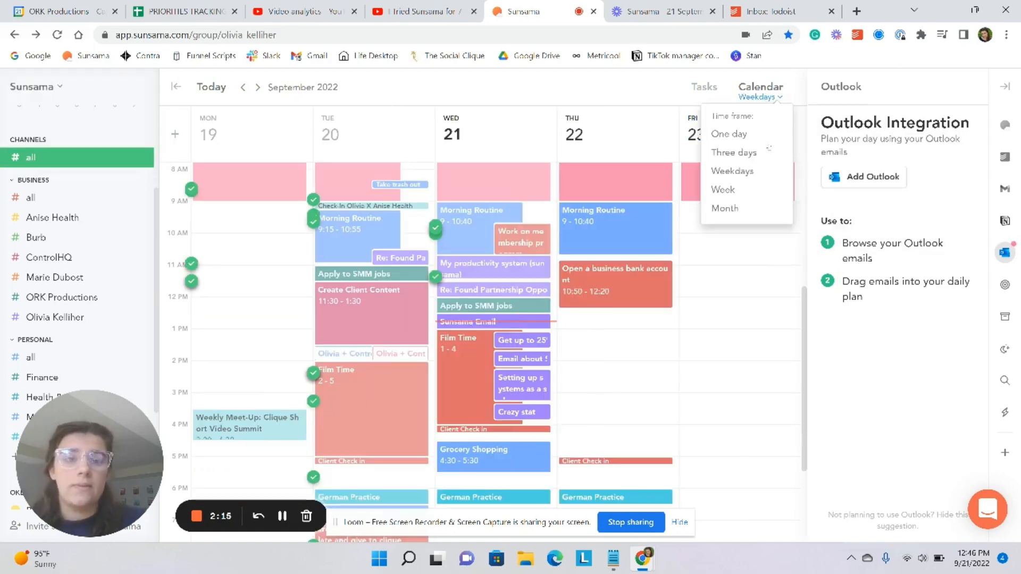
click(752, 190)
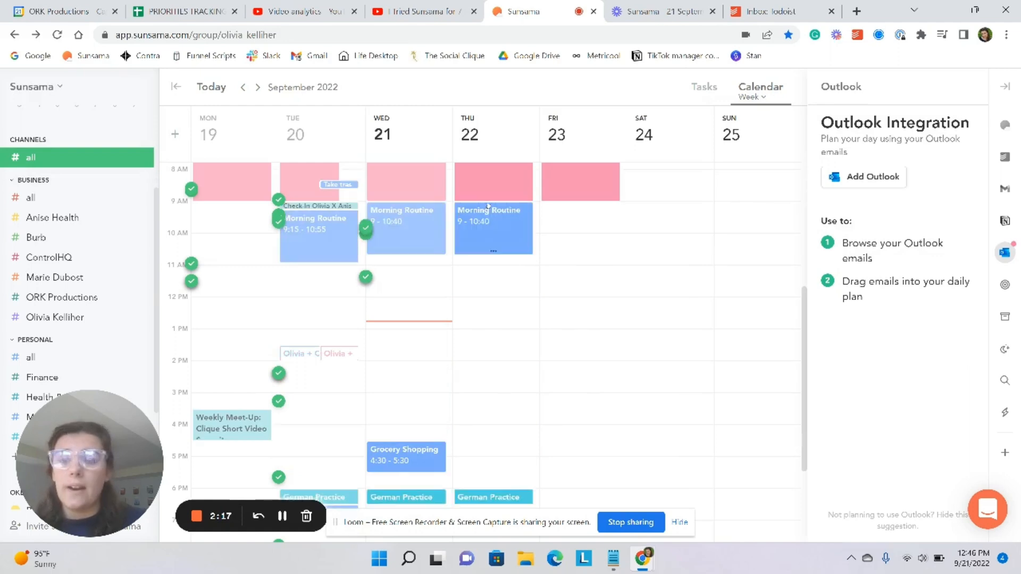
mouse_move(474, 288)
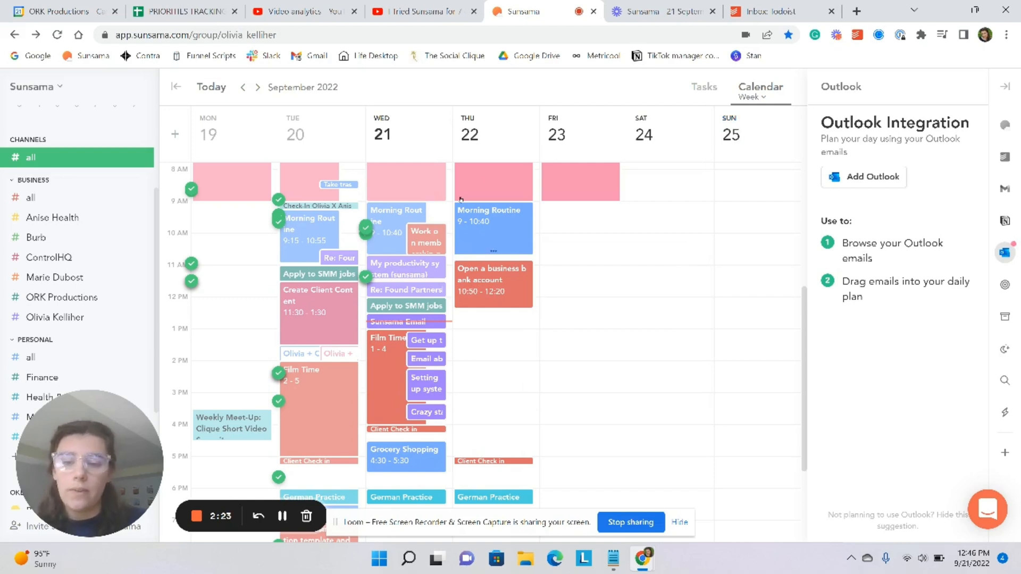
click(773, 98)
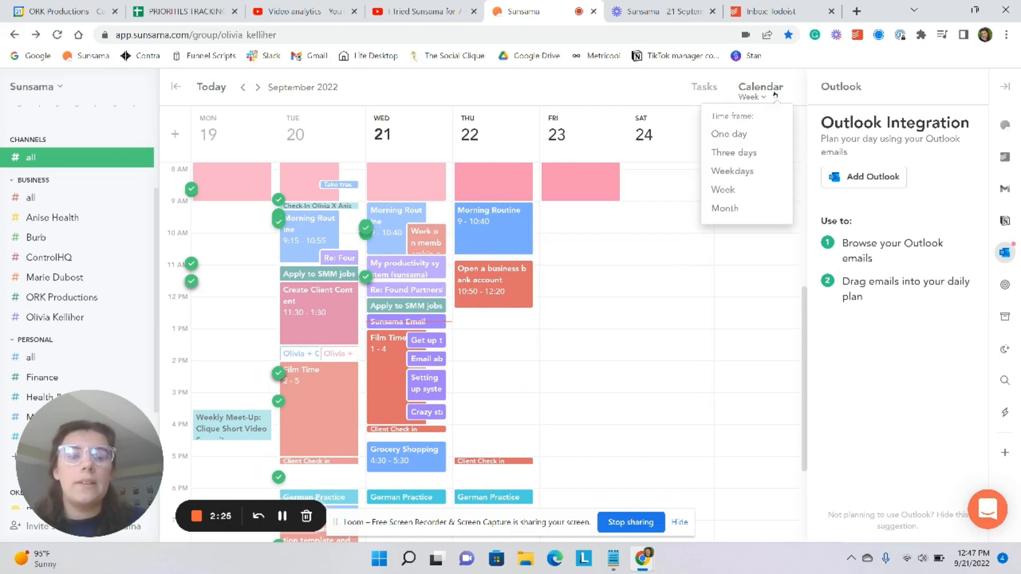
click(729, 132)
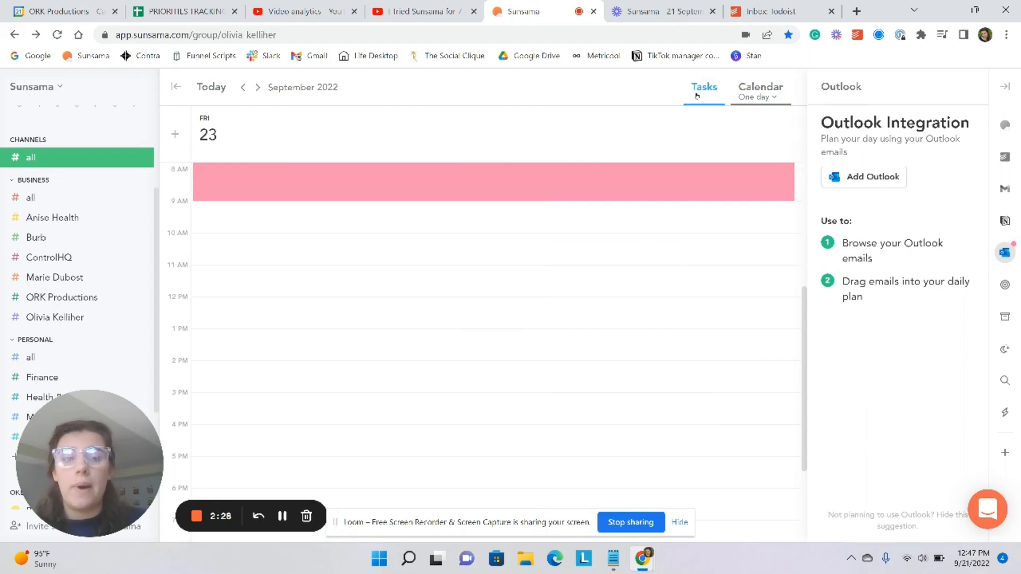
click(697, 96)
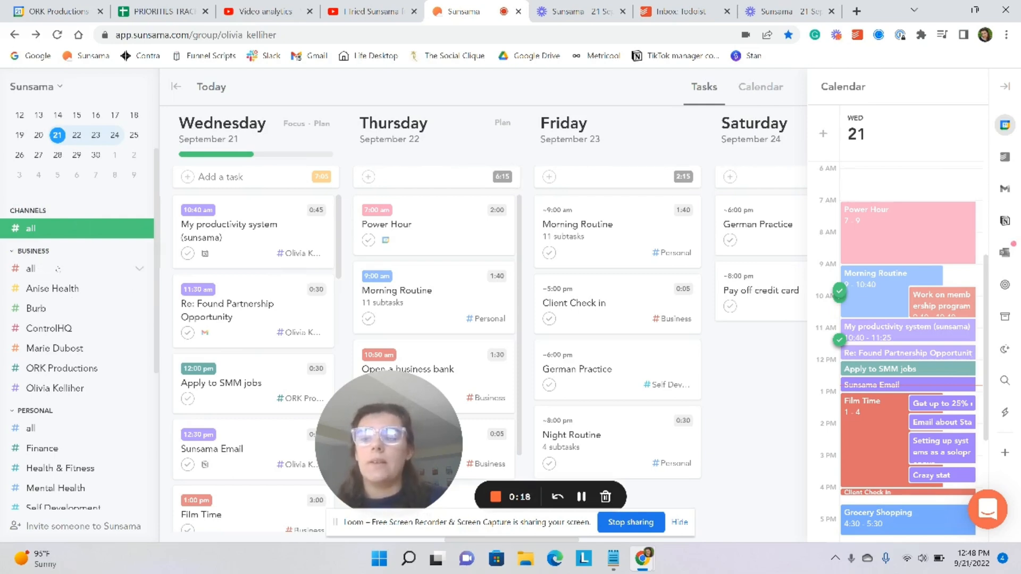
Filter the task board by the owner's own business channel and by Self Development, and show all channels again.
click(67, 390)
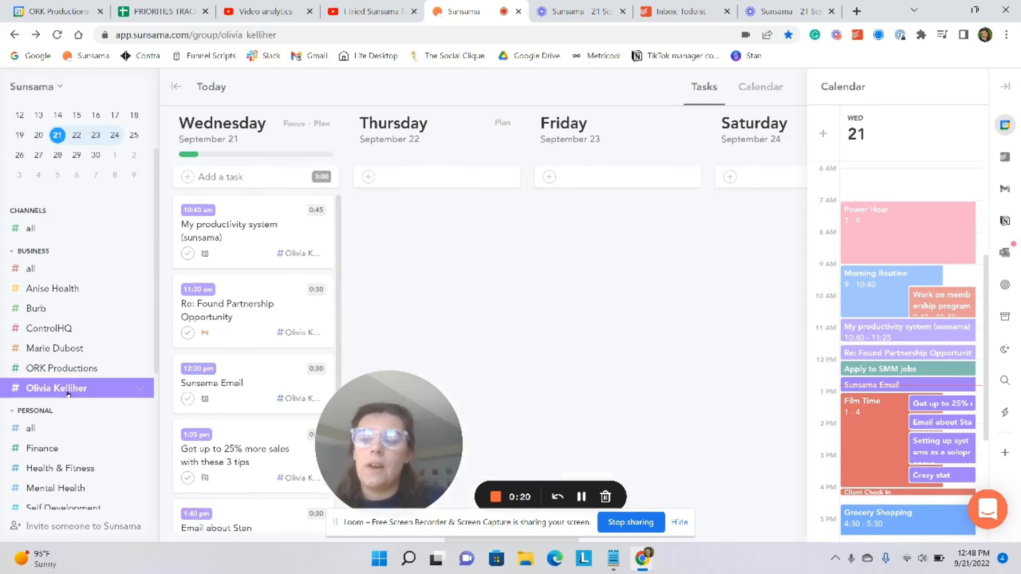
scroll(214, 344, down, 5)
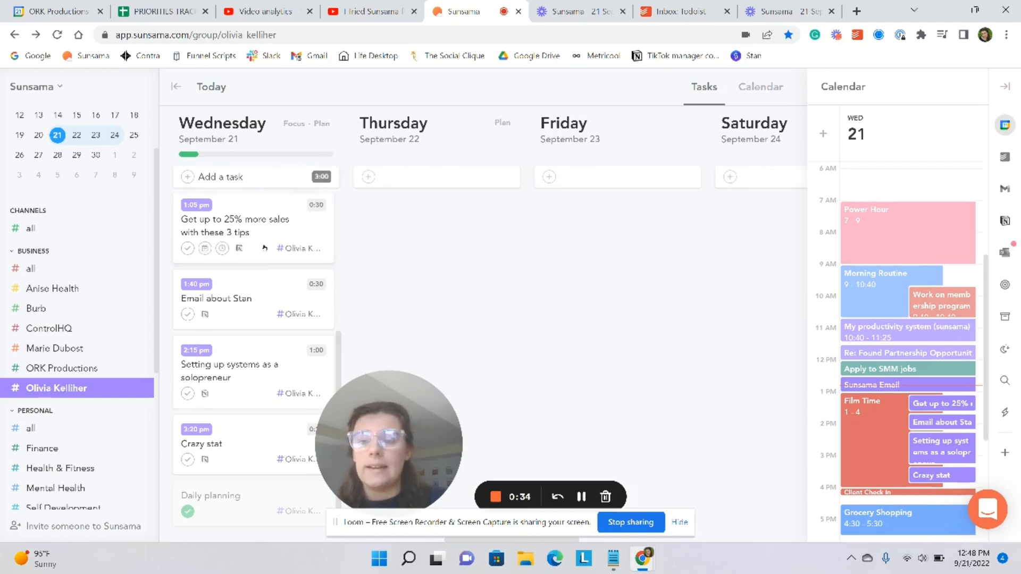
scroll(264, 248, up, 3)
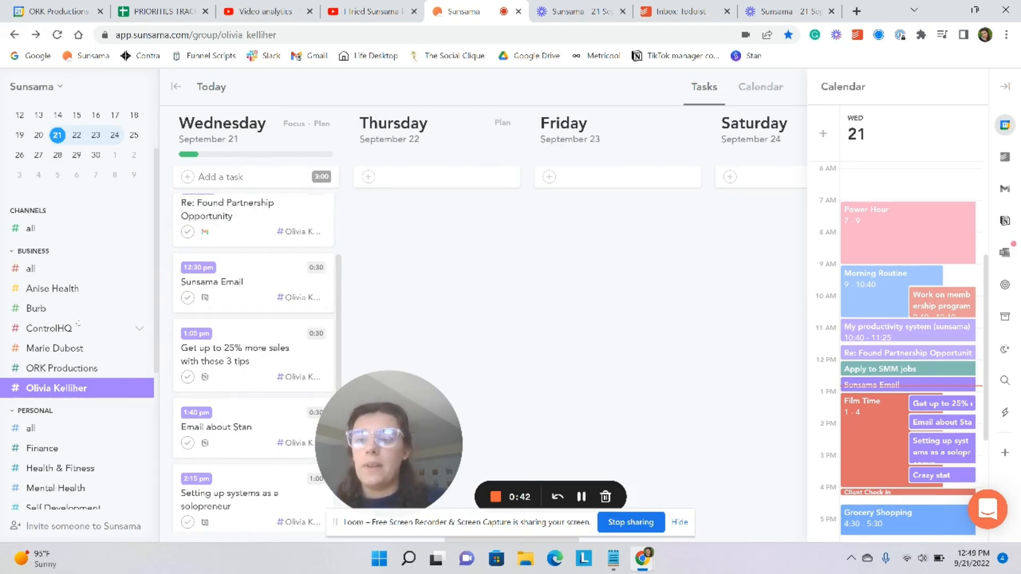
scroll(75, 409, down, 2)
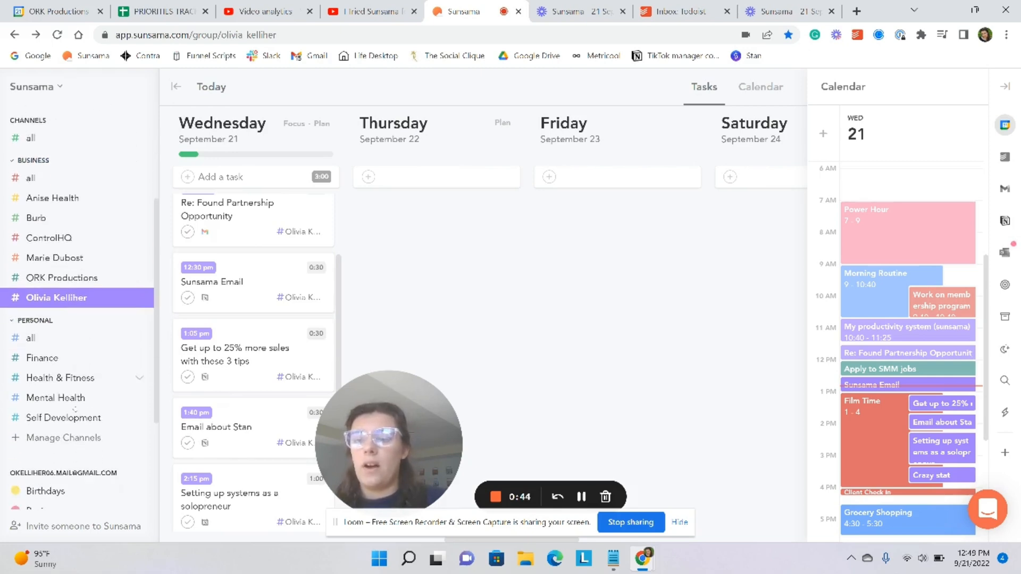
click(49, 420)
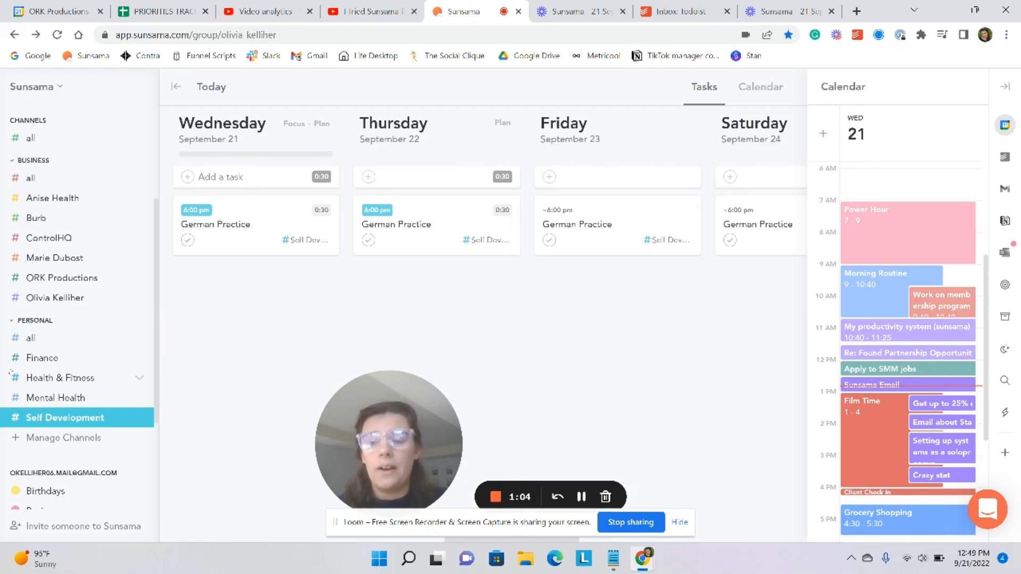
scroll(53, 309, up, 3)
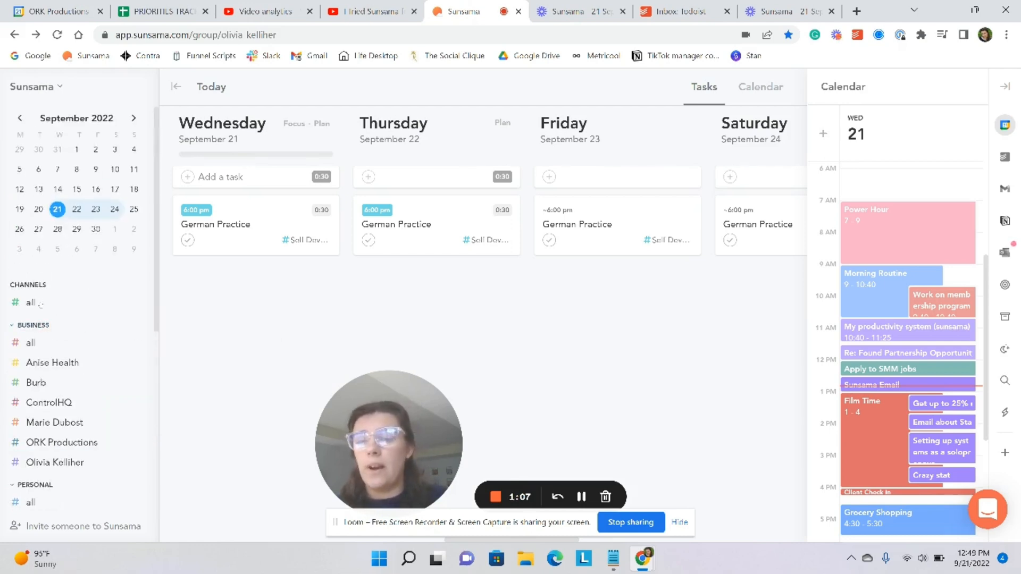
click(32, 303)
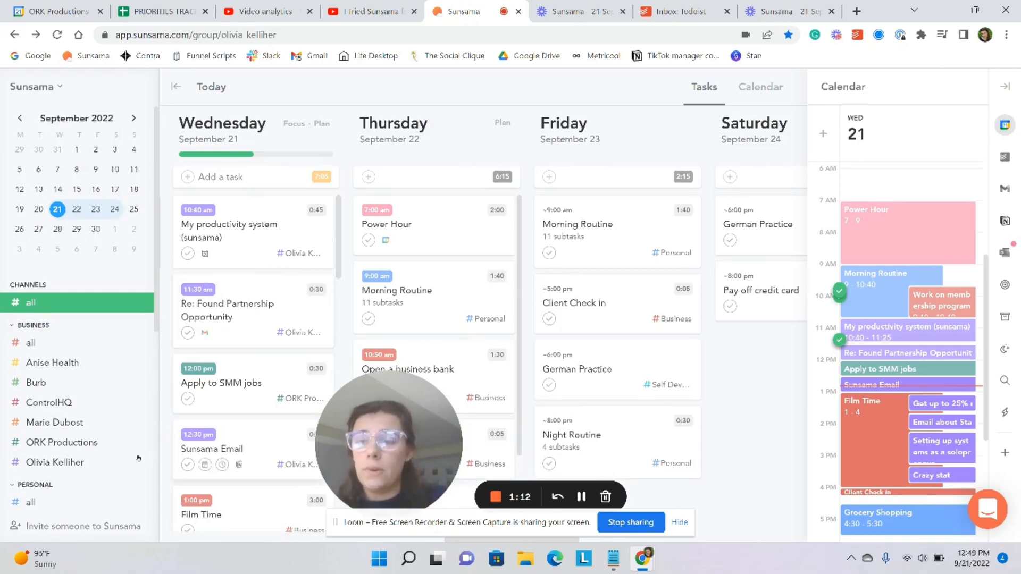
Look over the connected calendars below the channels and open the daily planning for Friday, September 23.
scroll(101, 419, down, 5)
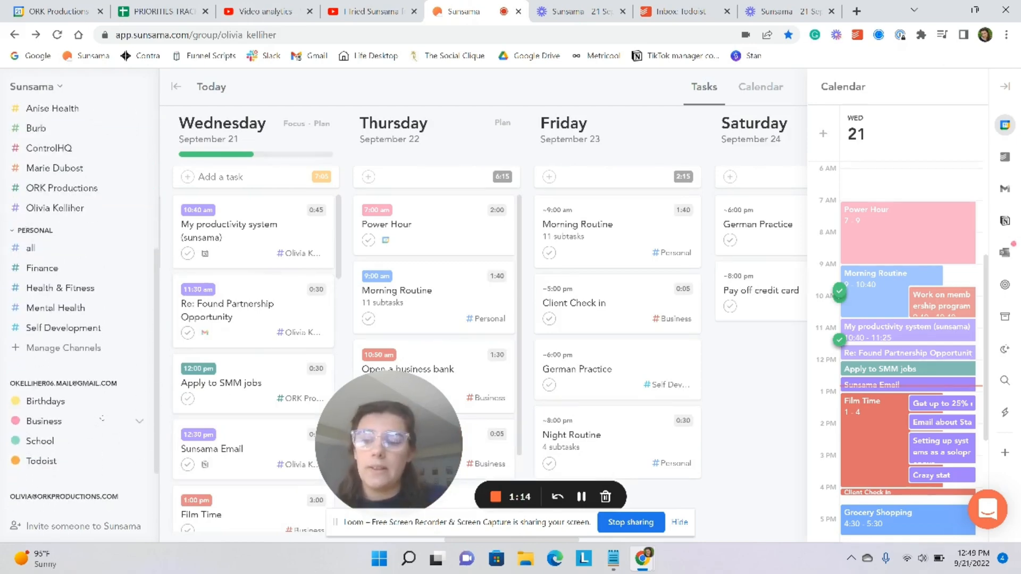
scroll(81, 272, down, 2)
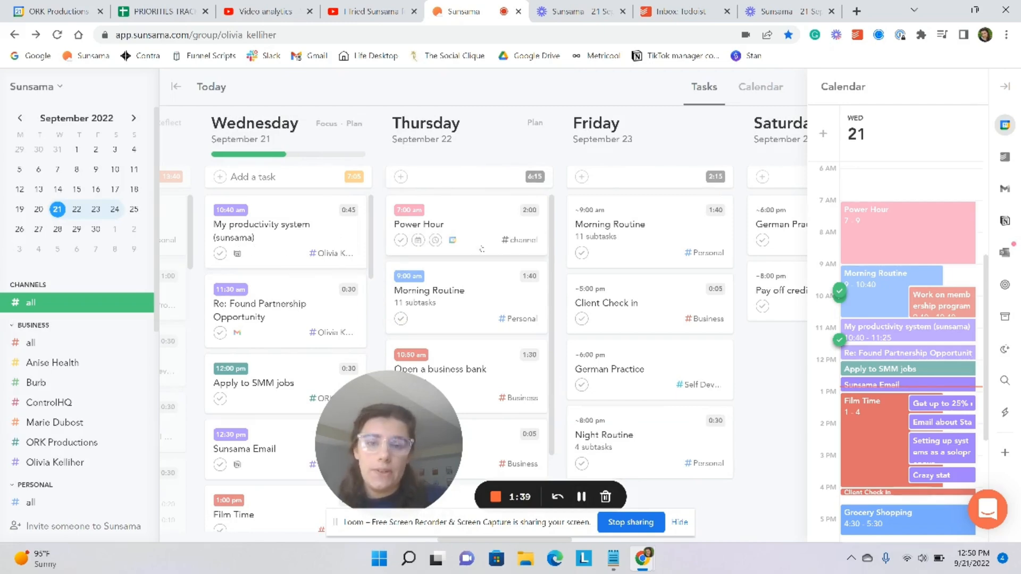
scroll(481, 249, right, 6)
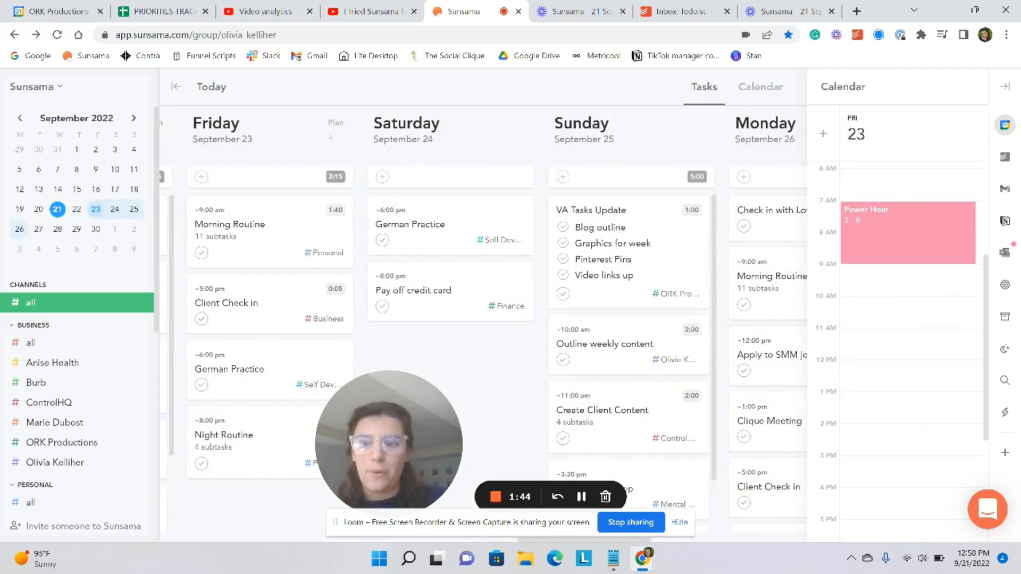
click(334, 123)
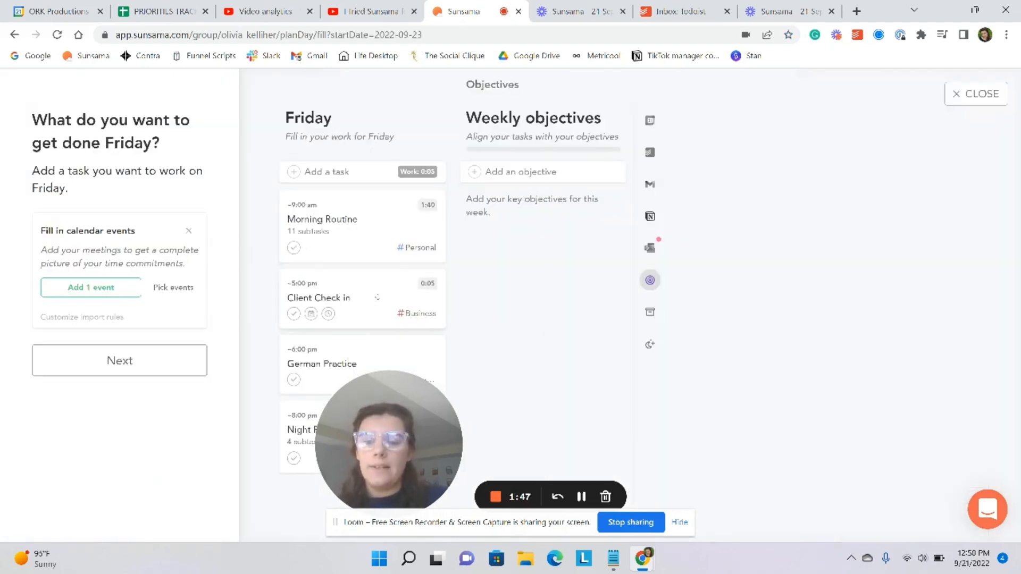
drag(372, 404, 777, 403)
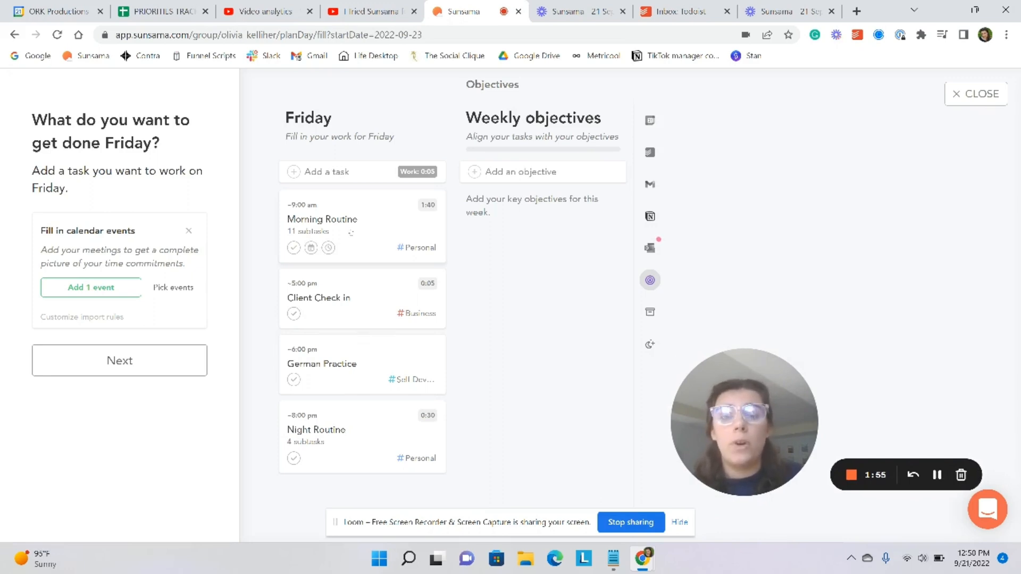
Expand Friday's Morning Routine subtasks, review the task's details with its planned times, and close the details.
click(350, 233)
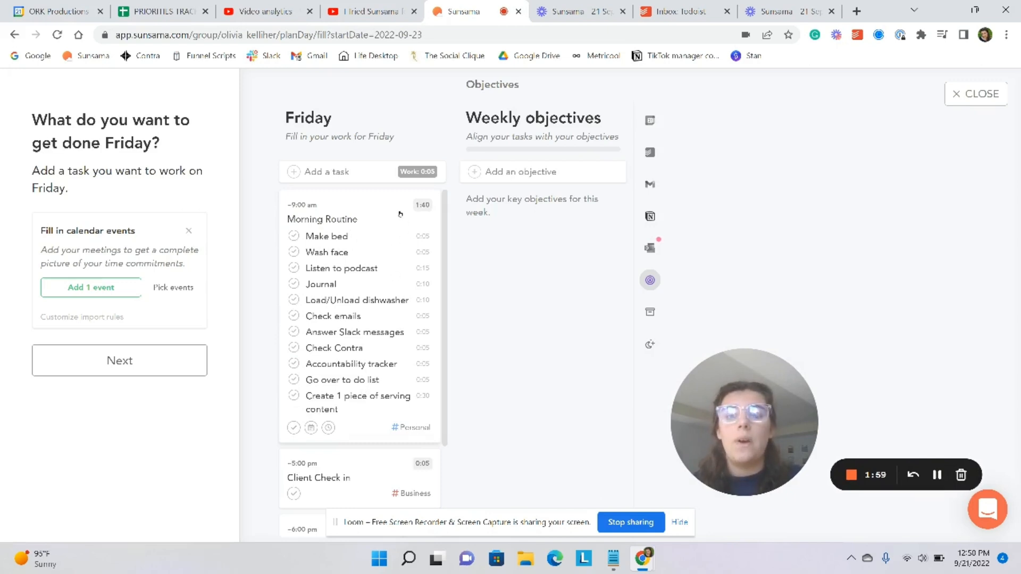
click(410, 236)
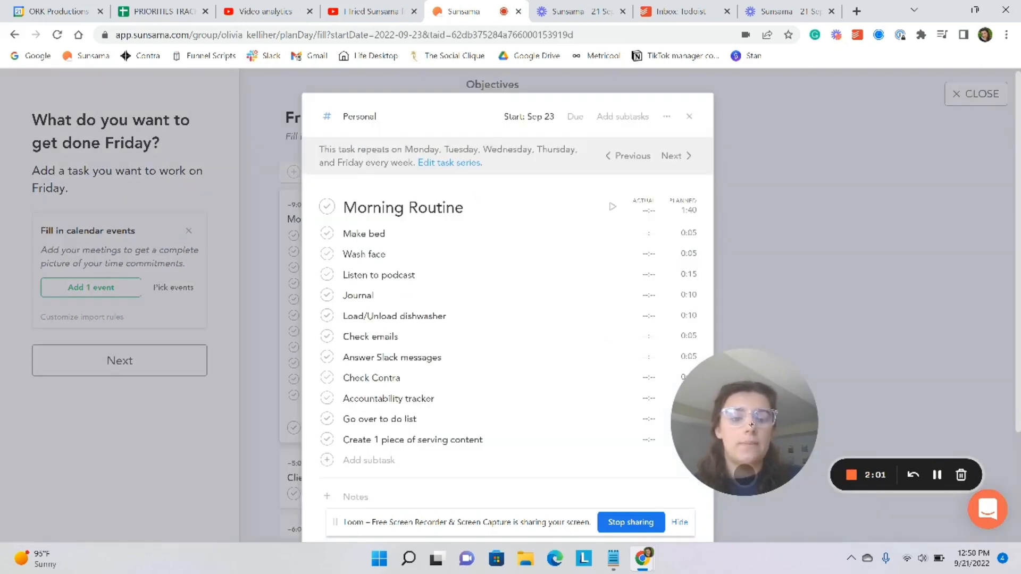
right_click(601, 79)
click(743, 443)
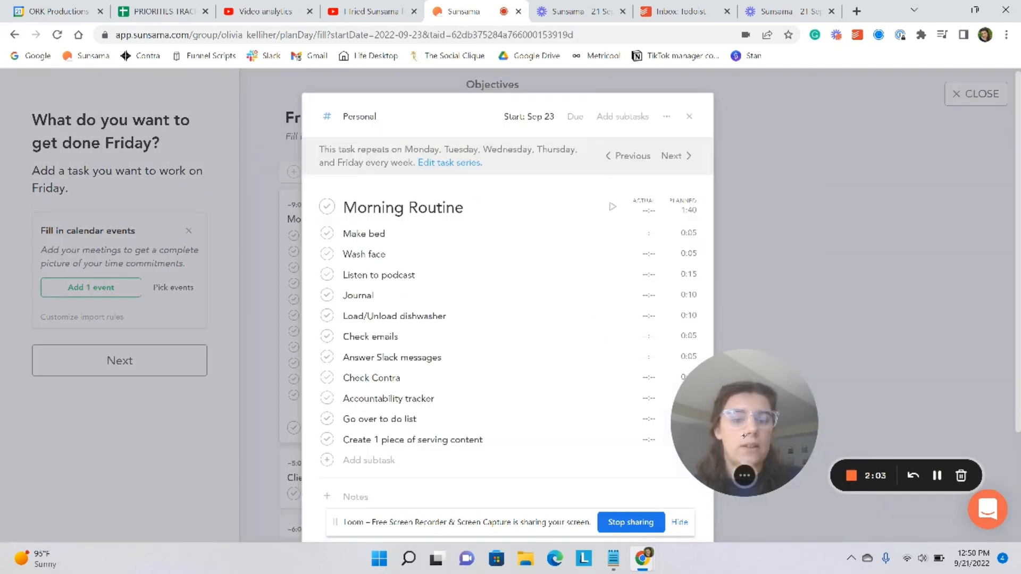
drag(743, 436, 787, 367)
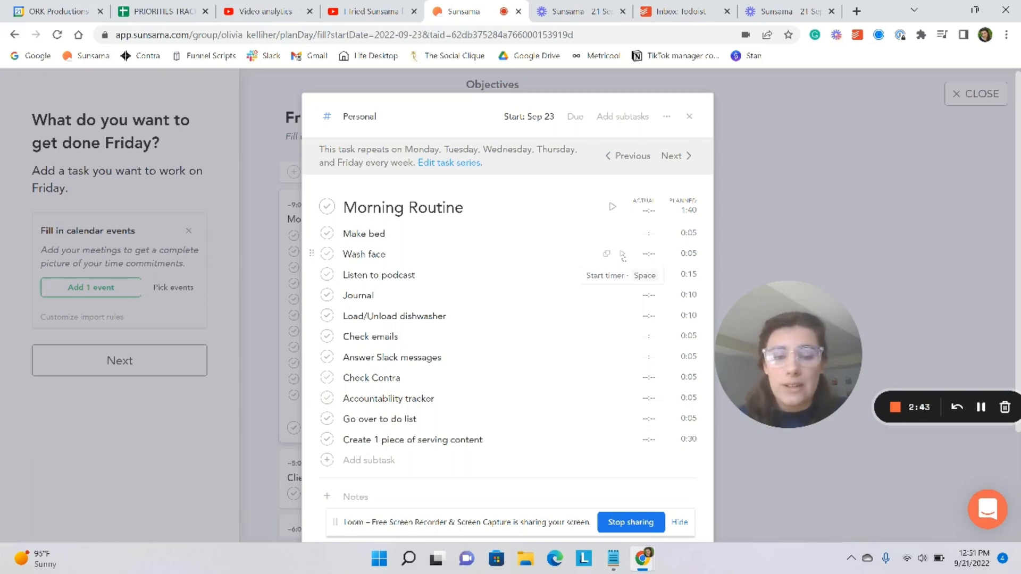
key(Escape)
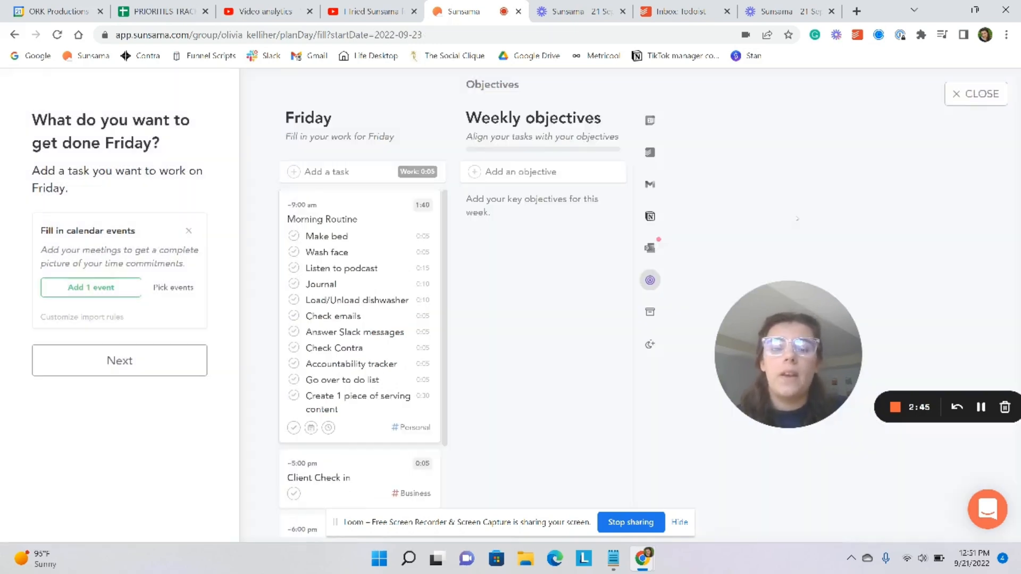
Look through Friday's remaining tasks, show the calendar beside the plan and check the Power Hour event.
scroll(365, 389, down, 4)
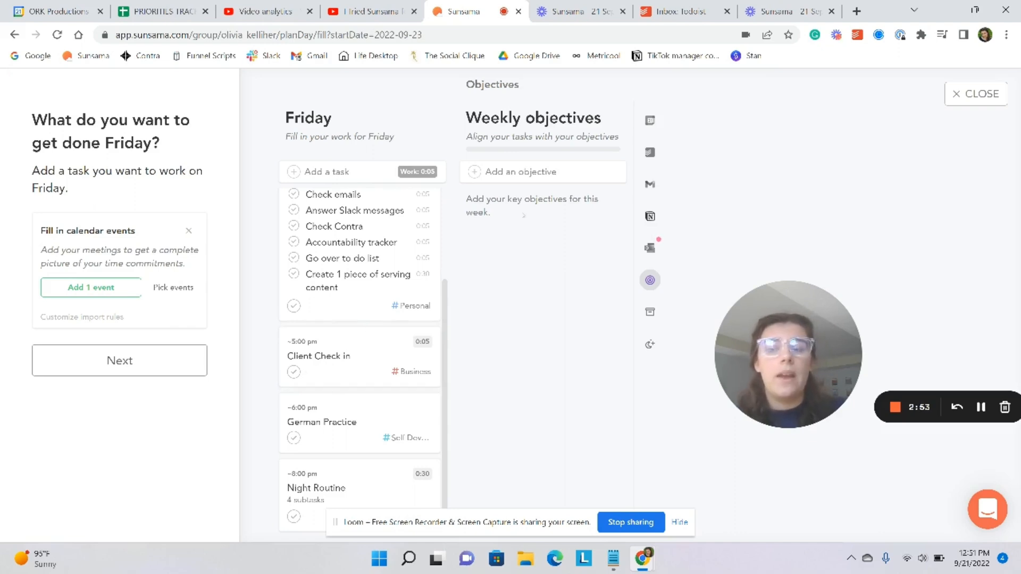
click(650, 121)
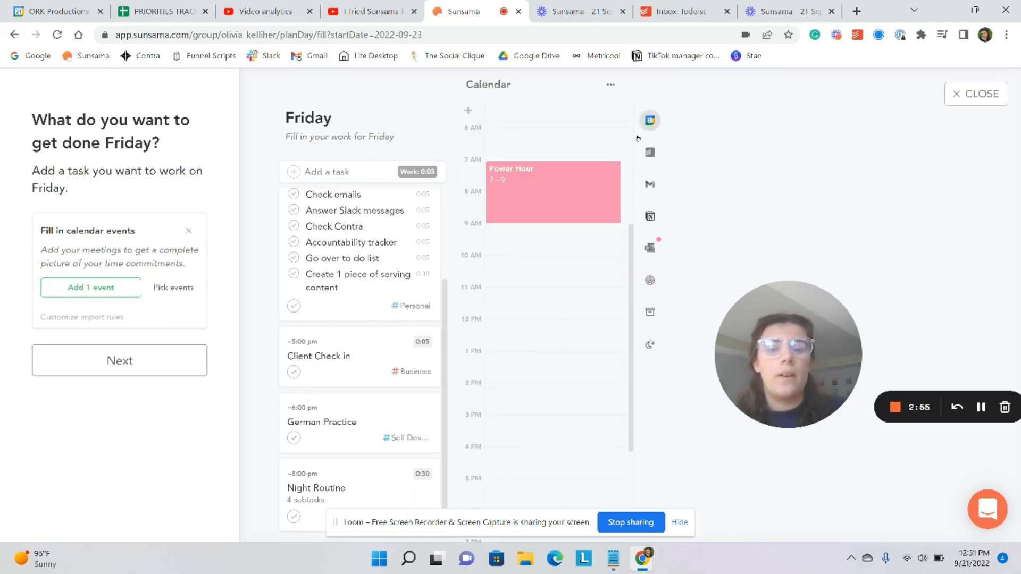
scroll(507, 234, down, 2)
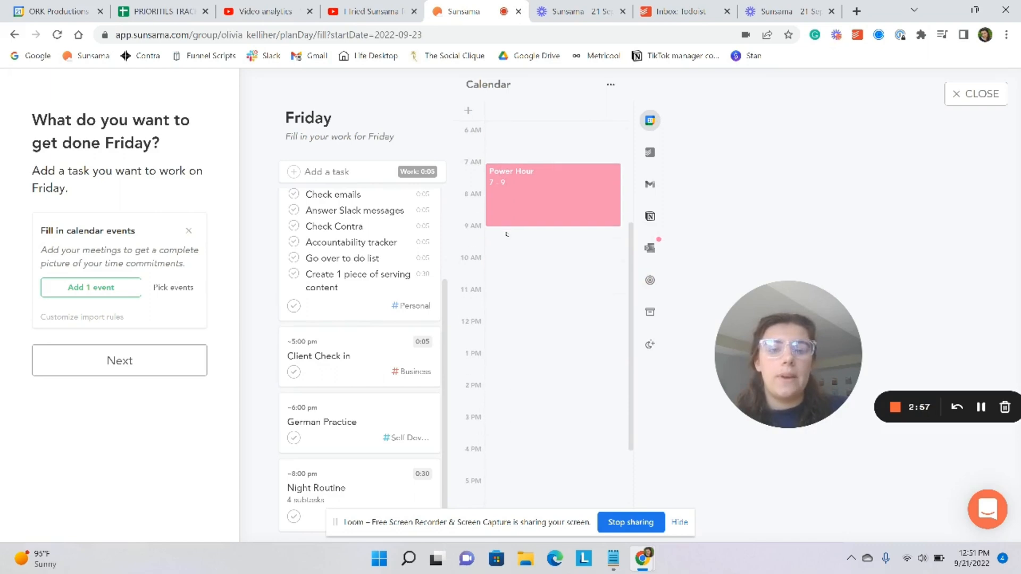
click(541, 186)
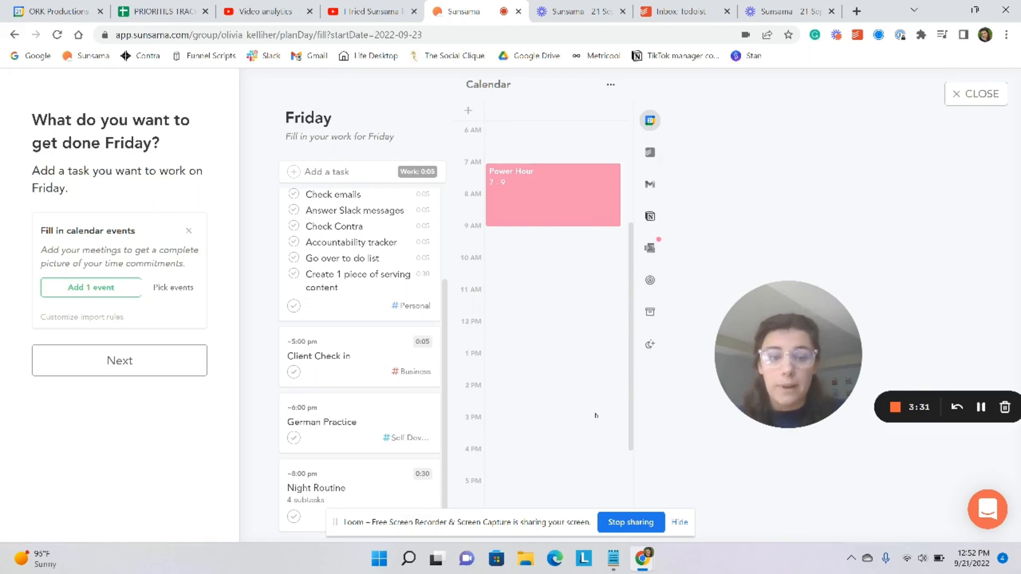
scroll(346, 282, up, 3)
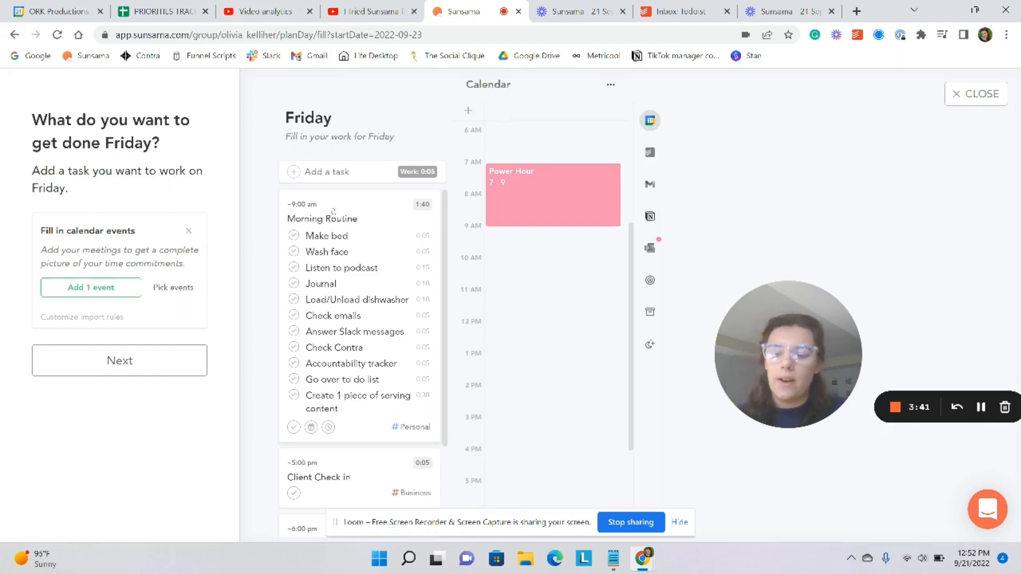
key(x)
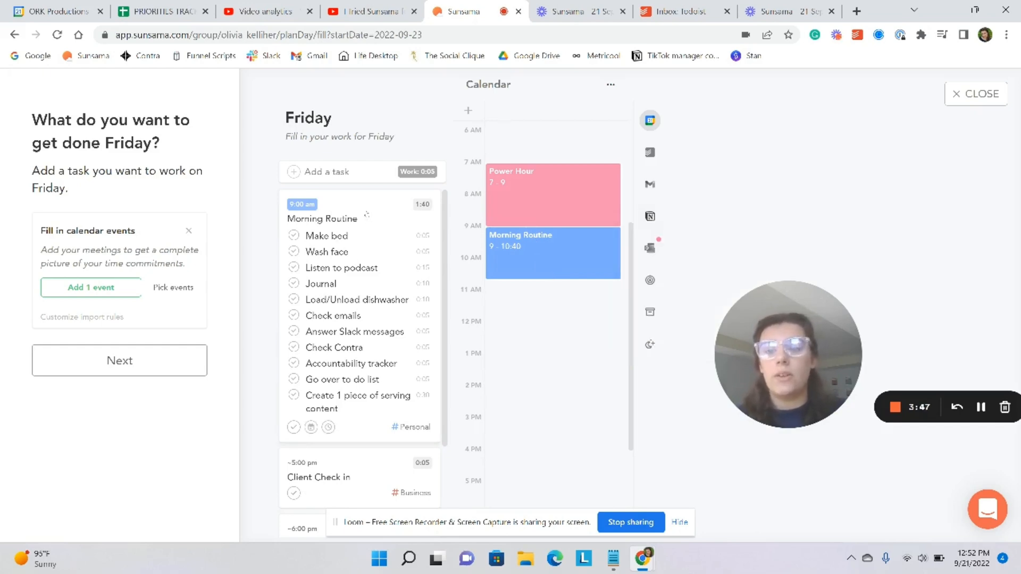
mouse_move(363, 215)
mouse_down()
mouse_move(537, 288)
mouse_move(478, 289)
mouse_move(355, 218)
mouse_up()
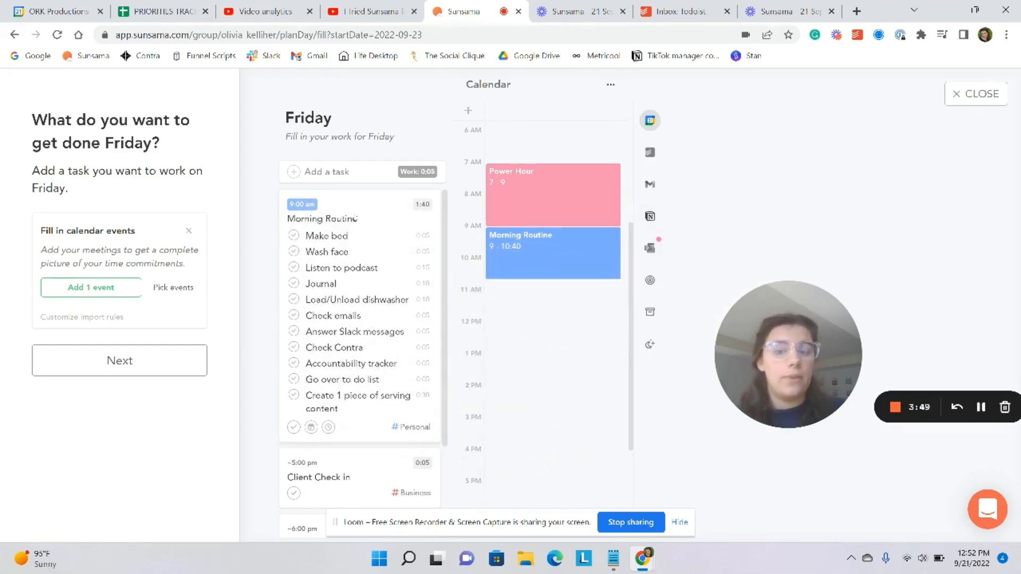
Schedule Friday's Client Check in at 5:00 pm, German Practice at 6:00 pm and Night Routine at 8:00 pm on the calendar.
scroll(362, 361, down, 2)
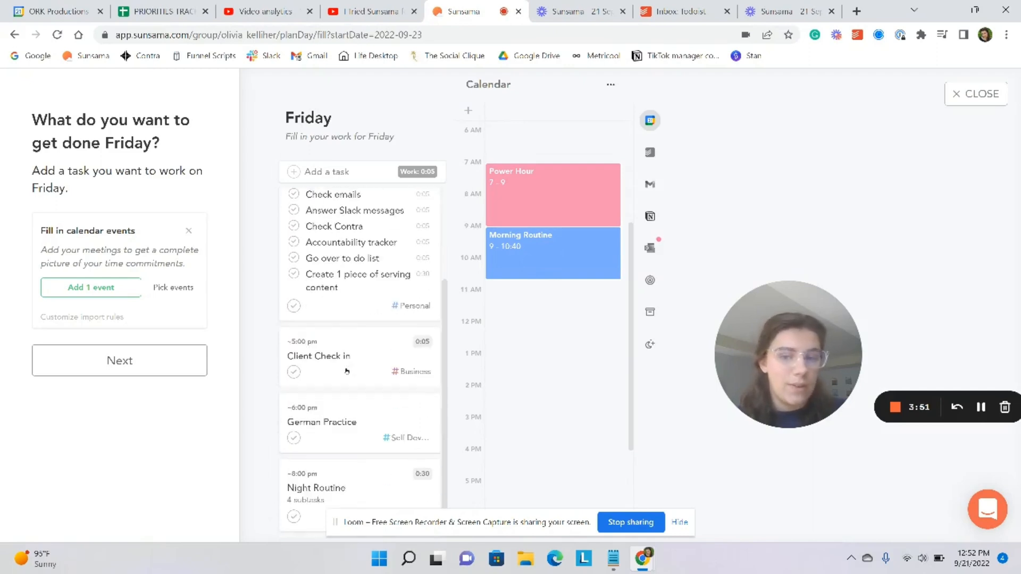
key(x)
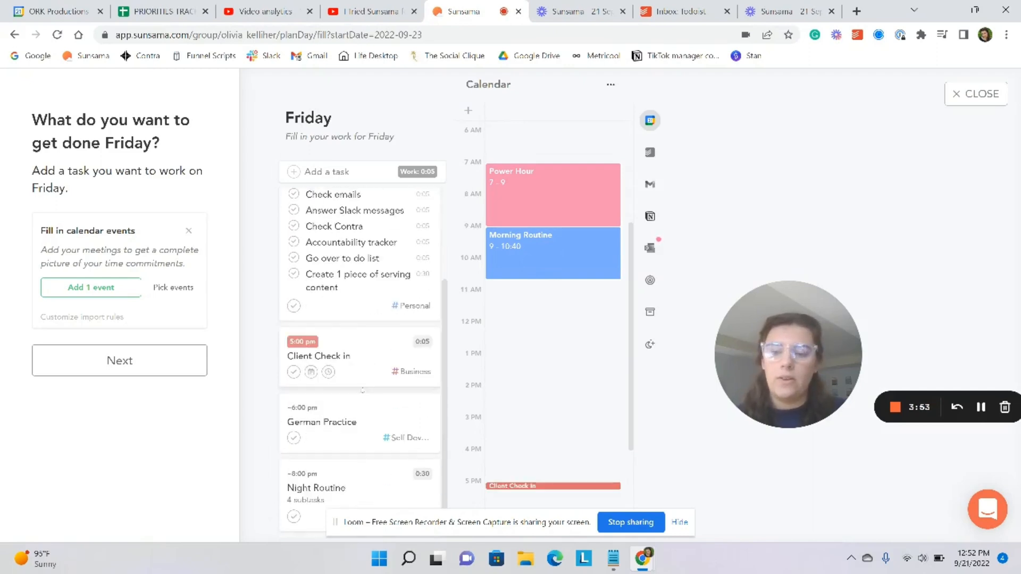
key(x)
key(x)
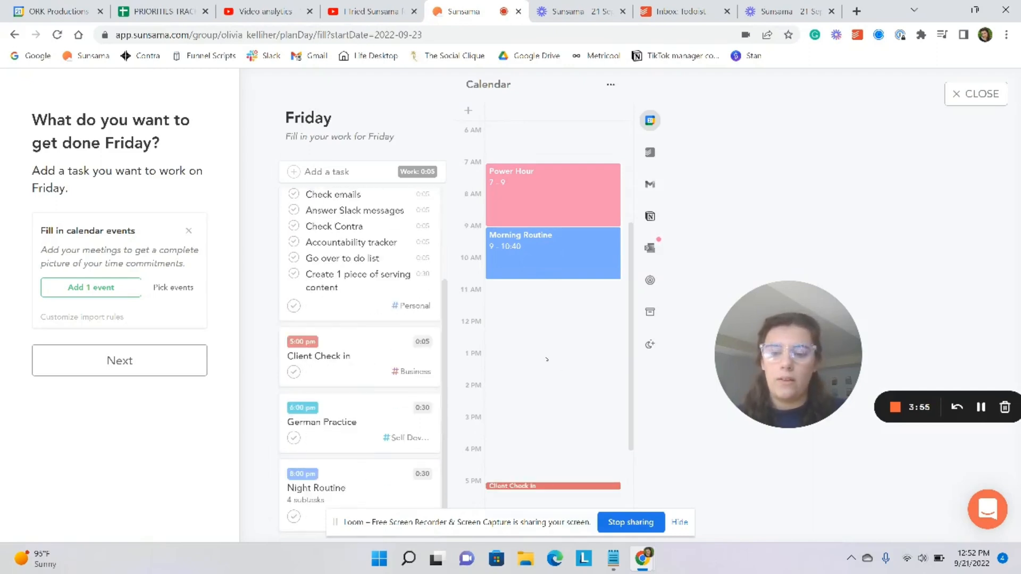
scroll(559, 368, down, 2)
scroll(559, 368, up, 2)
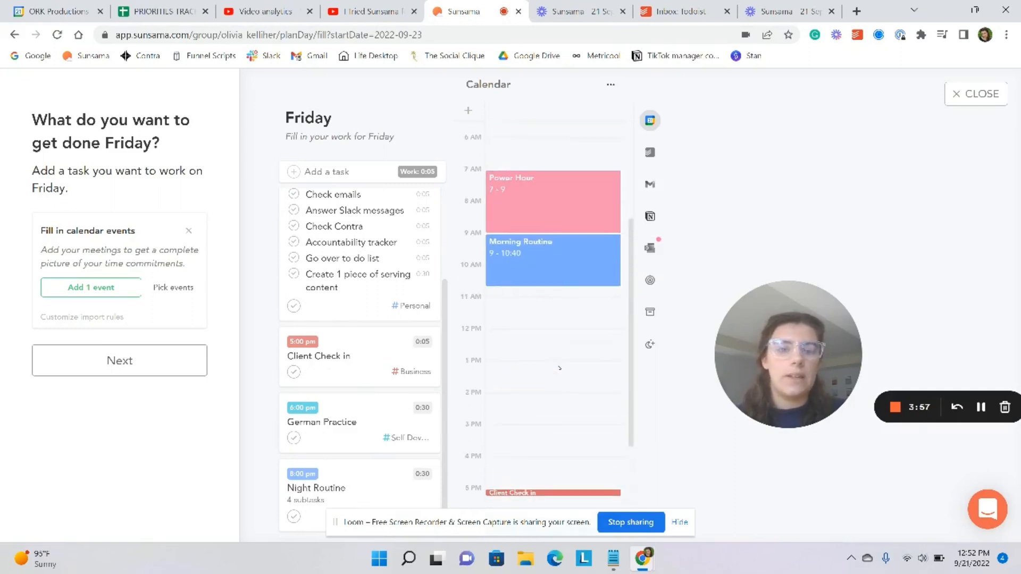
scroll(325, 307, up, 1)
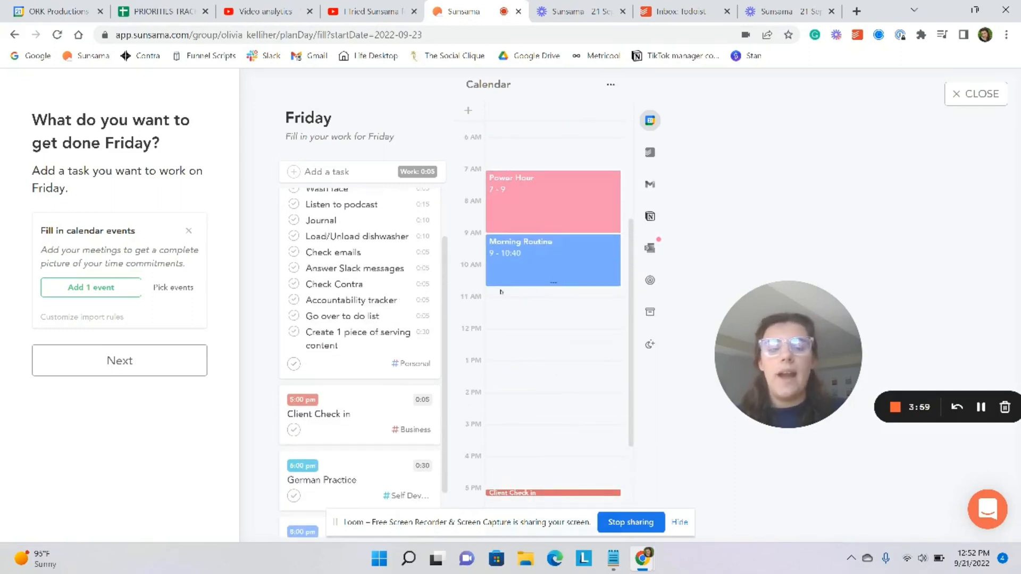
scroll(502, 294, up, 1)
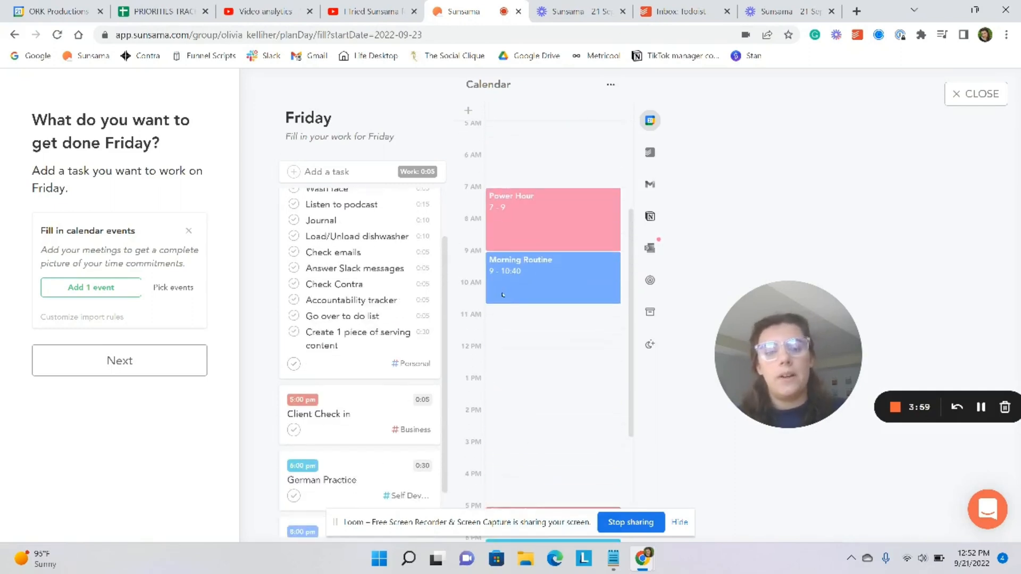
Look over the Todoist, Gmail and Notion items that can be pulled into Friday's plan.
click(650, 153)
click(650, 185)
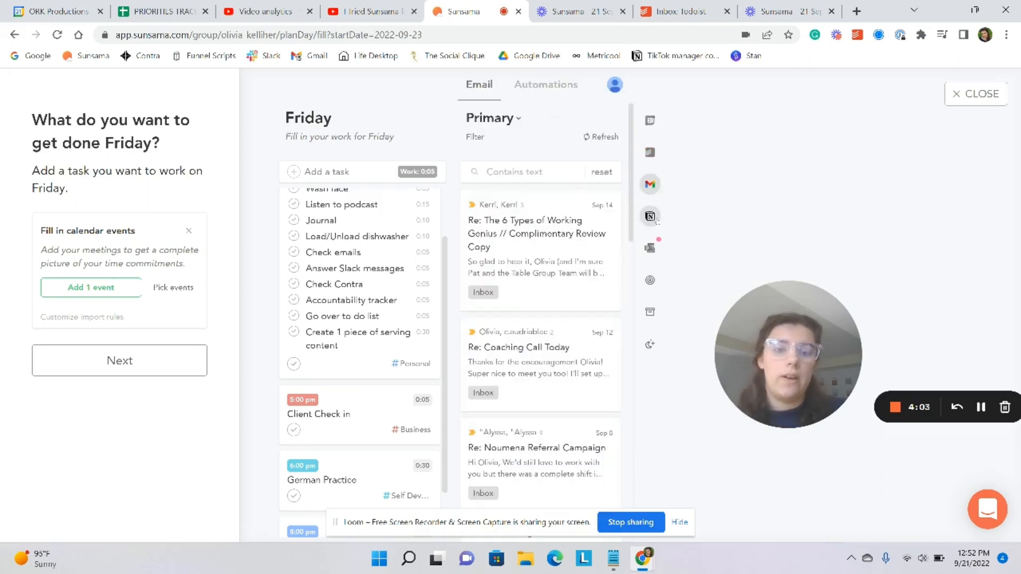
click(650, 217)
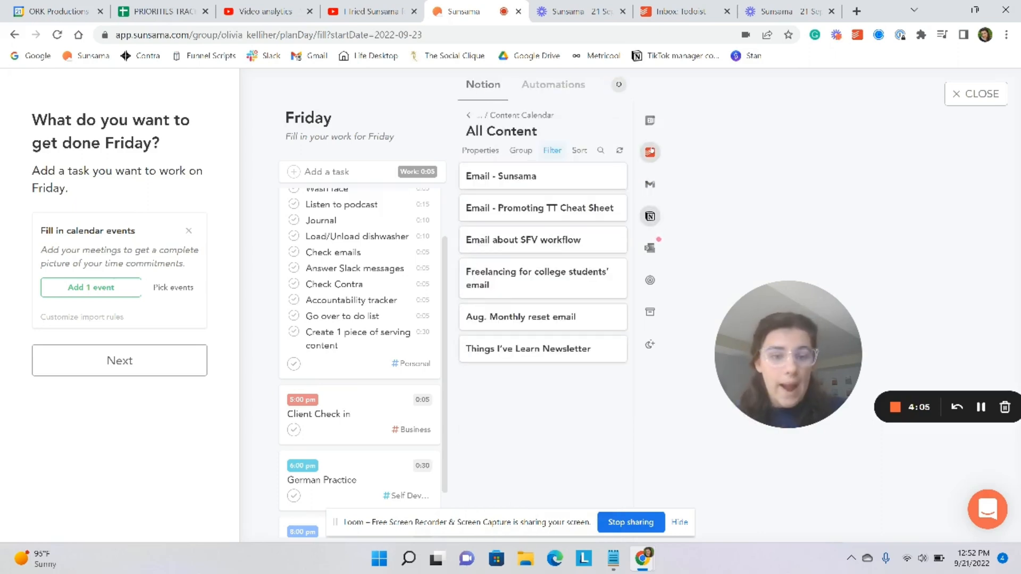
Add Holiday gifts for family, Sign up for onboarding at DCL and create freebie with resources from the Todoist inbox to Friday's tasks.
click(649, 153)
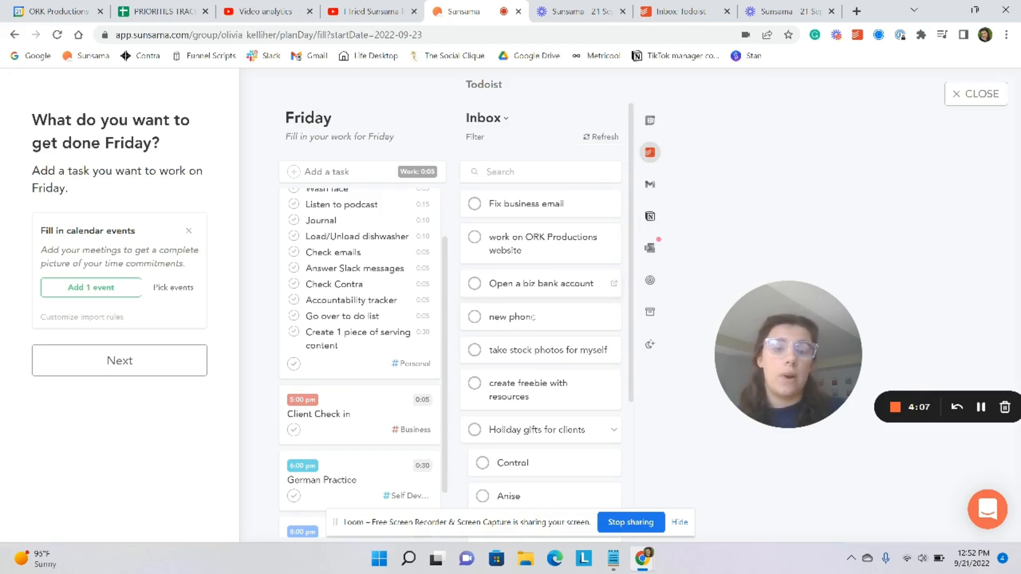
scroll(563, 340, down, 4)
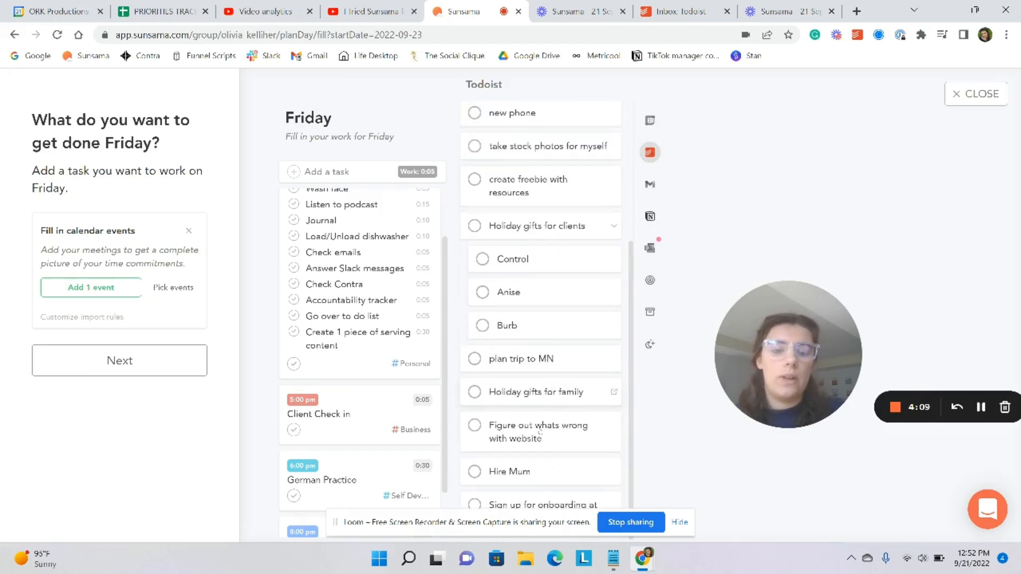
drag(534, 392, 381, 391)
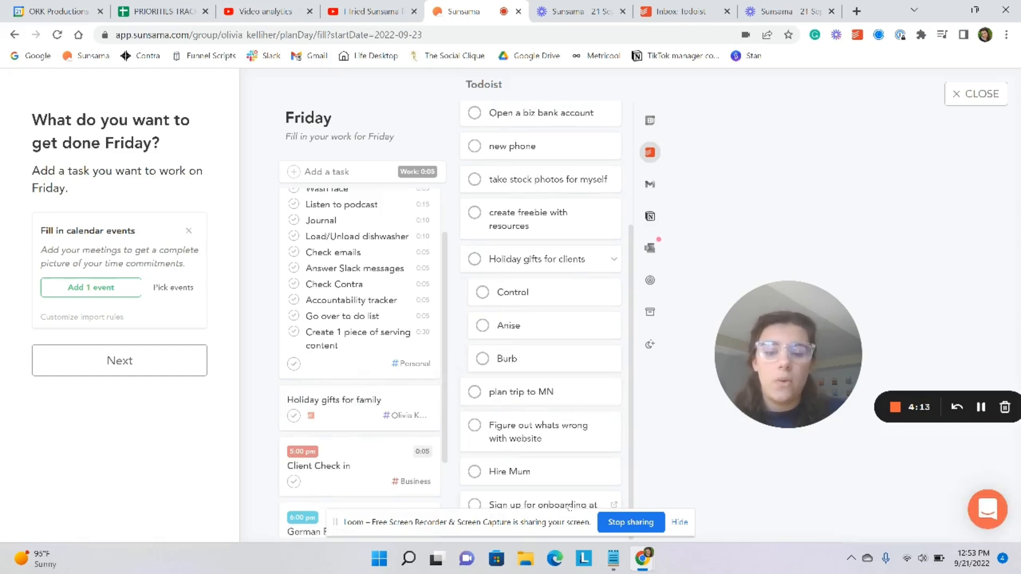
drag(569, 506, 372, 399)
drag(566, 300, 372, 396)
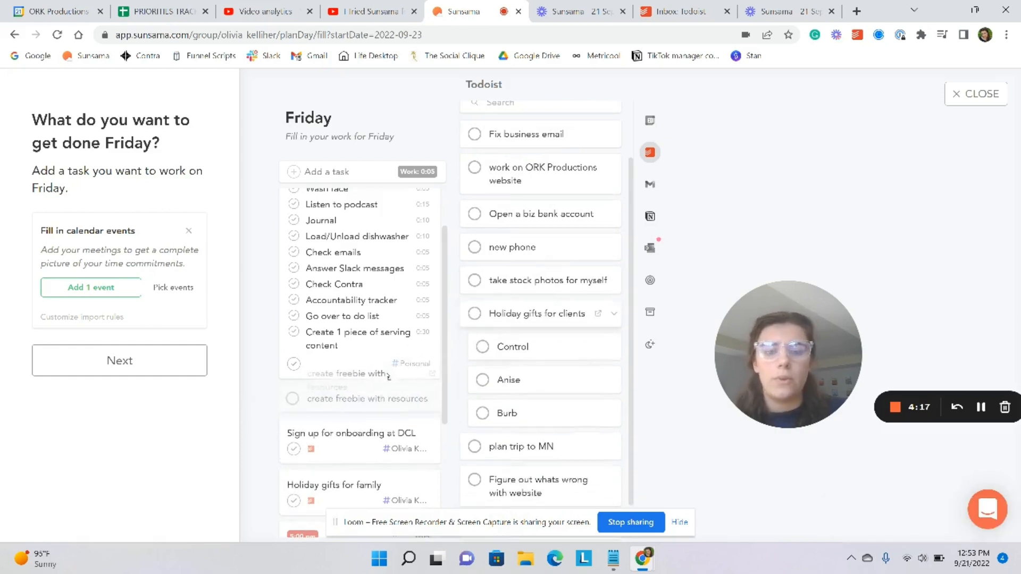
Add the Gmail message "Re: The 6 Types of Working Genius // Complimentary Review Copy" to Friday's tasks.
click(650, 184)
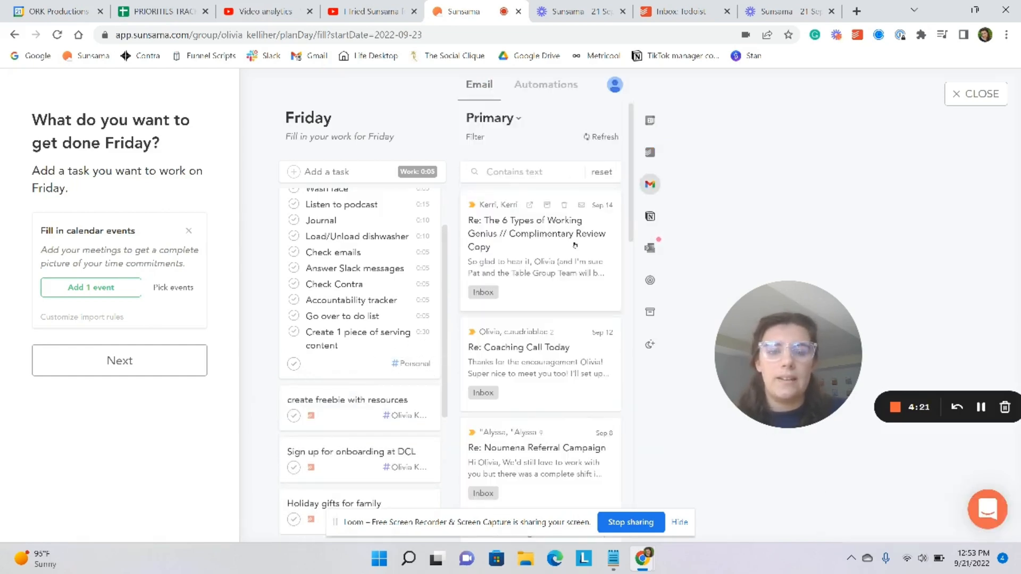
drag(574, 245, 351, 409)
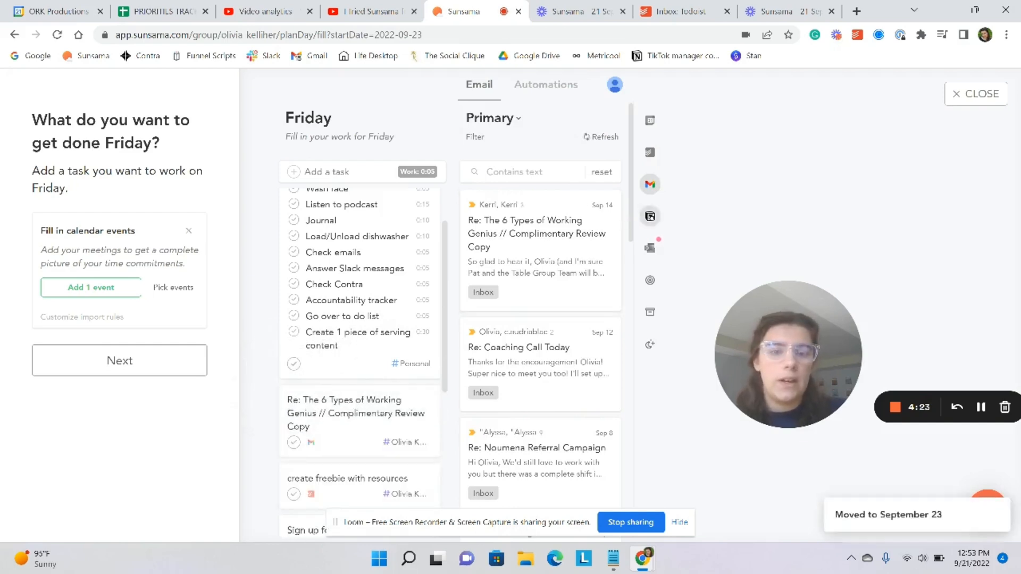
Filter the All Content list of Notion's Content Calendar to items whose Platform is YouTube.
click(650, 216)
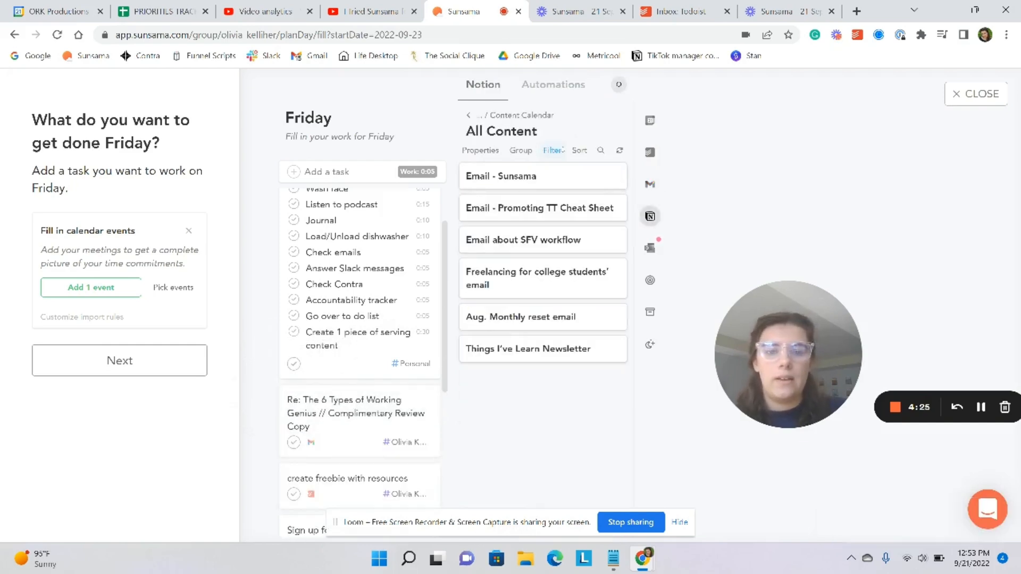
click(552, 151)
click(553, 150)
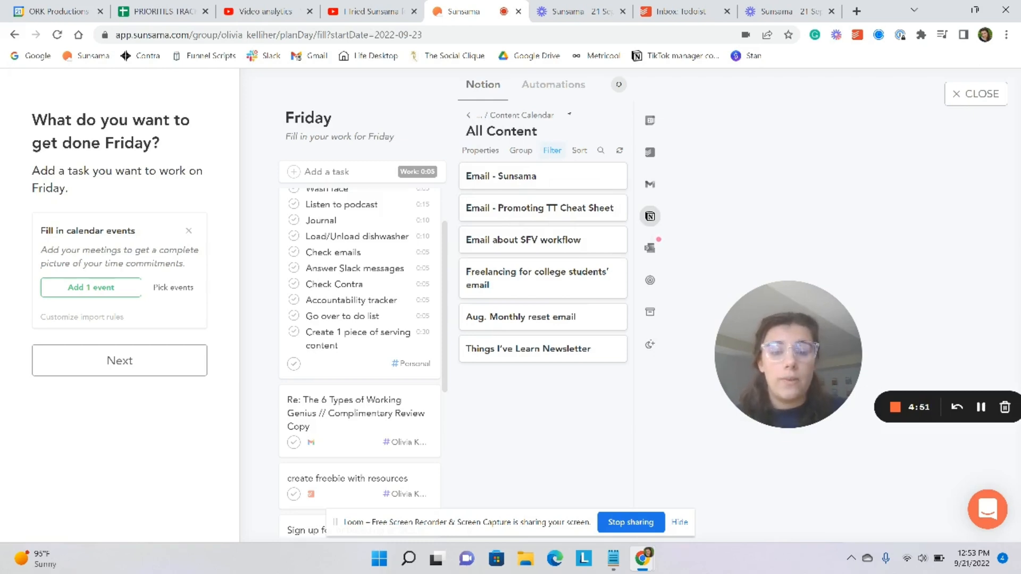
click(551, 150)
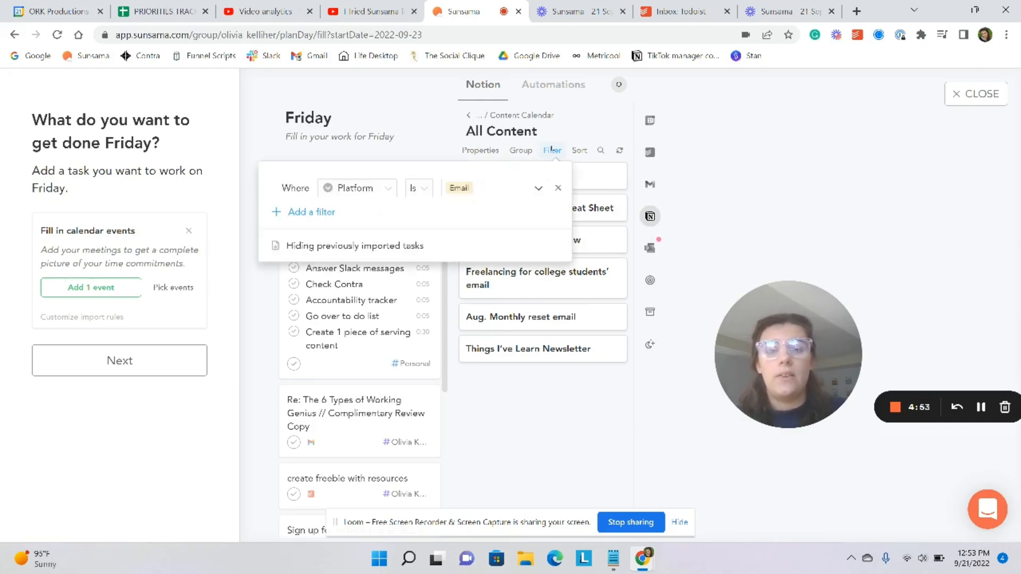
click(355, 188)
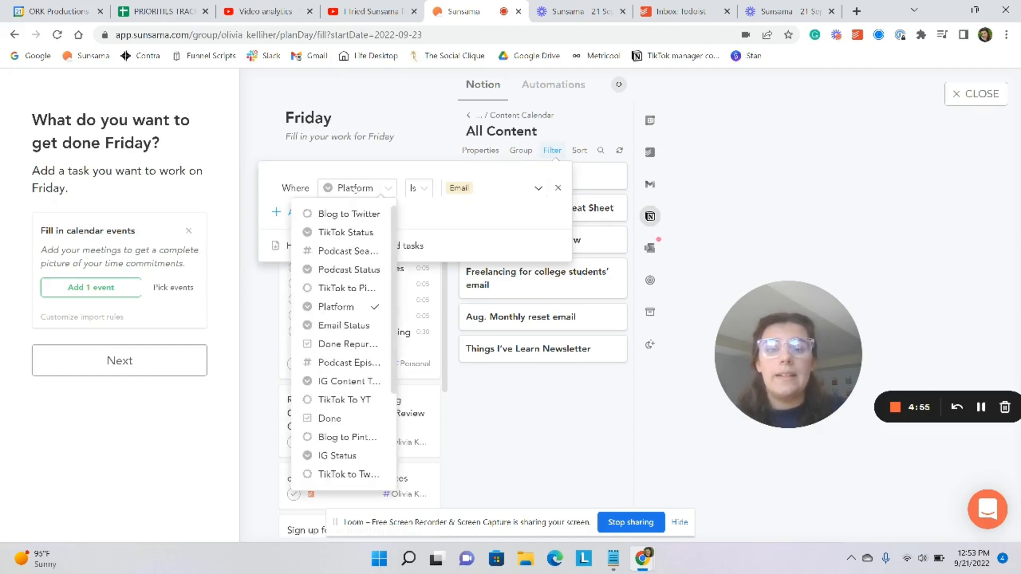
click(498, 194)
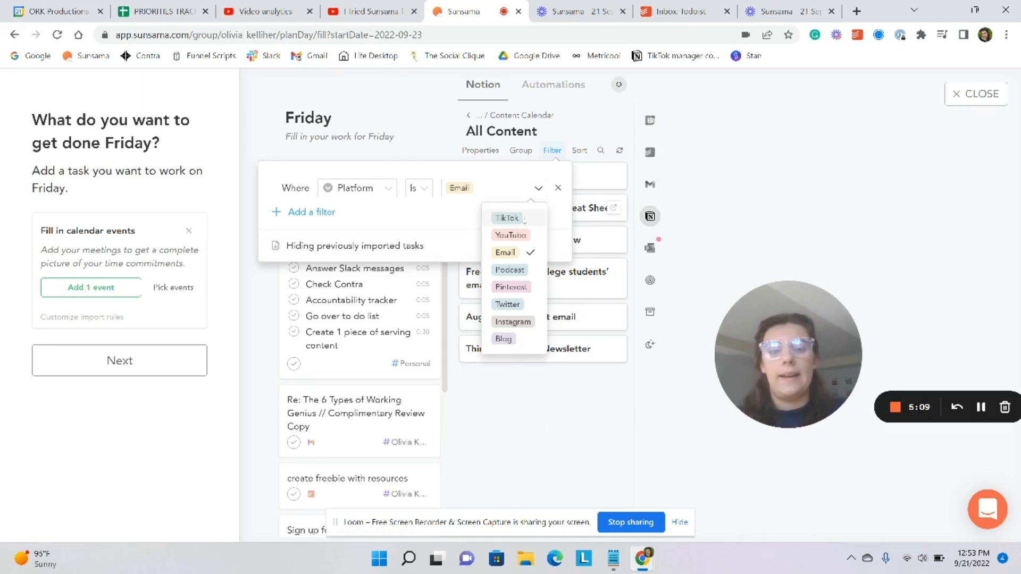
click(532, 234)
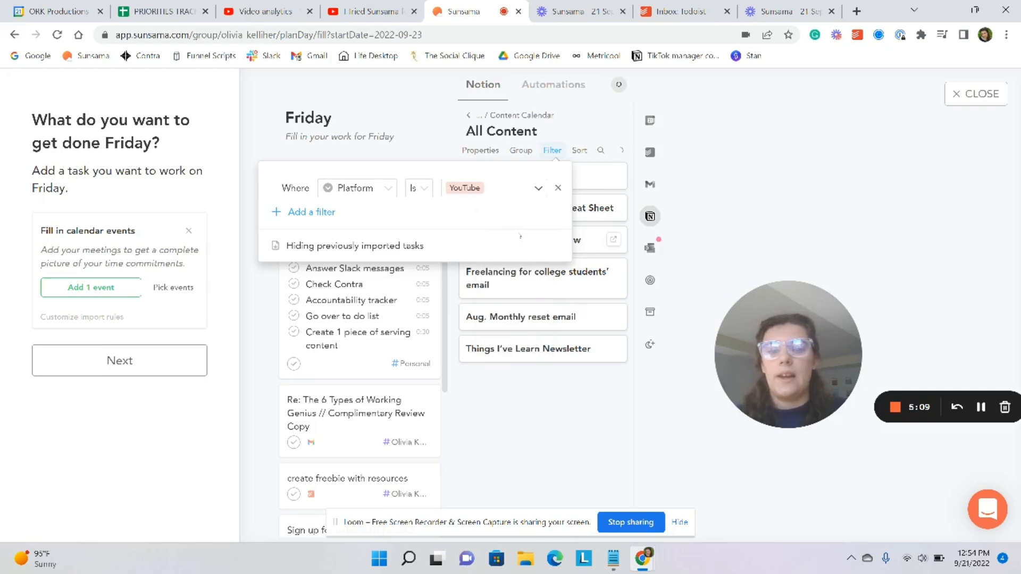
click(559, 466)
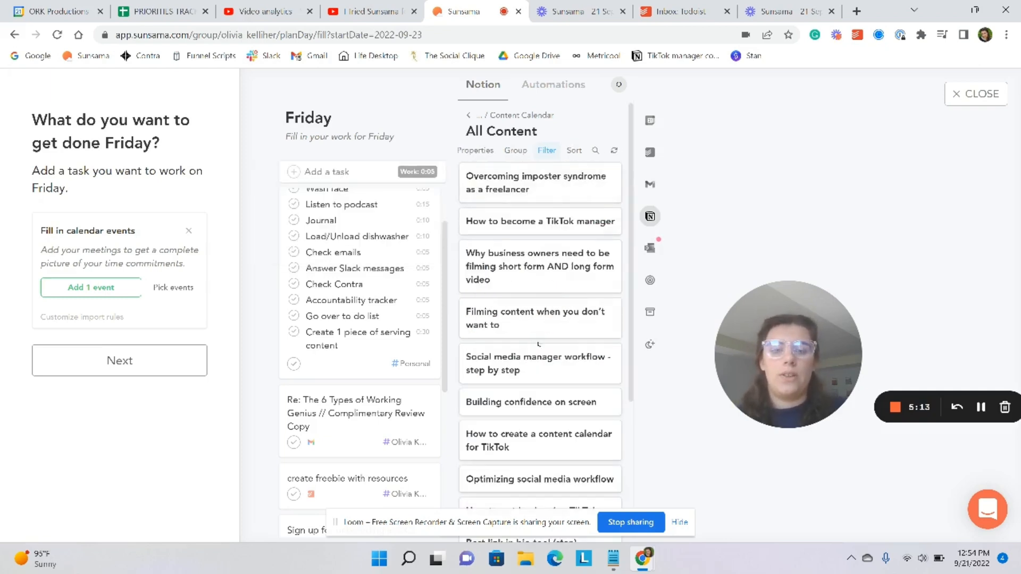
Add "Filming content when you don't want to" from Notion to Friday's tasks and bring back the calendar beside the plan.
scroll(538, 344, down, 2)
drag(537, 210, 361, 399)
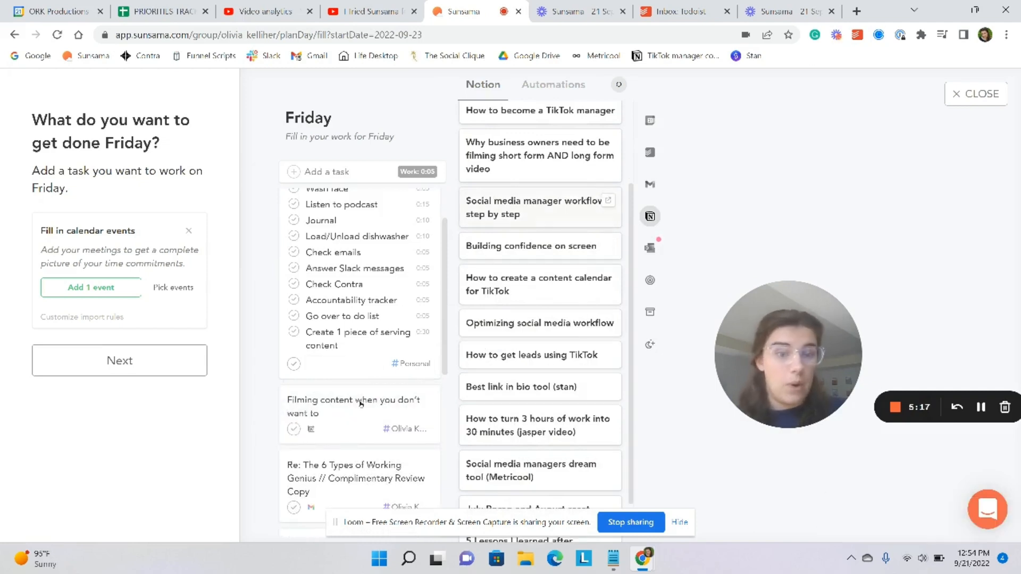
click(650, 121)
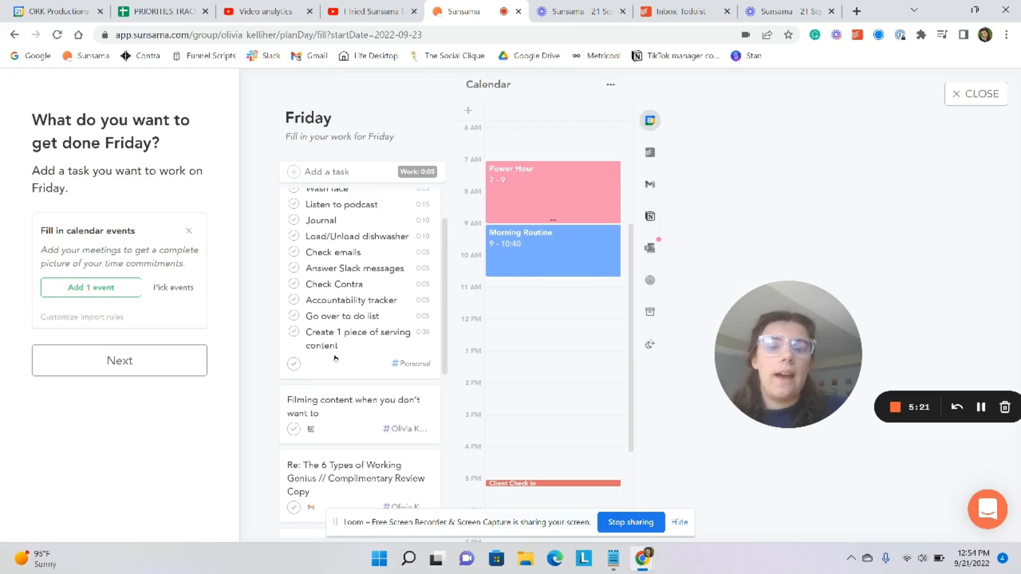
Open Friday's create freebie with resources task and set its planned time to 1.5 hours.
scroll(332, 346, down, 3)
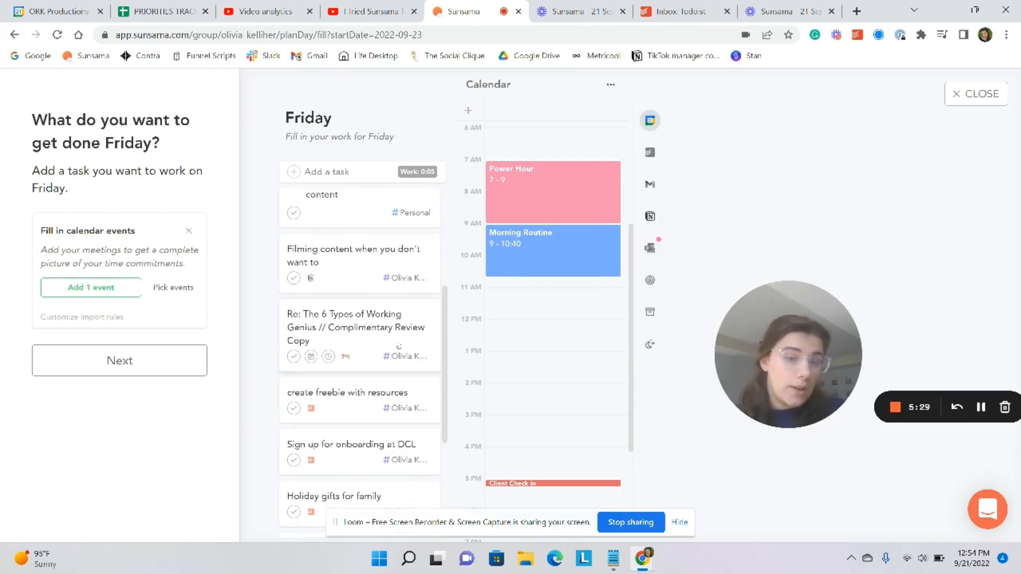
click(373, 398)
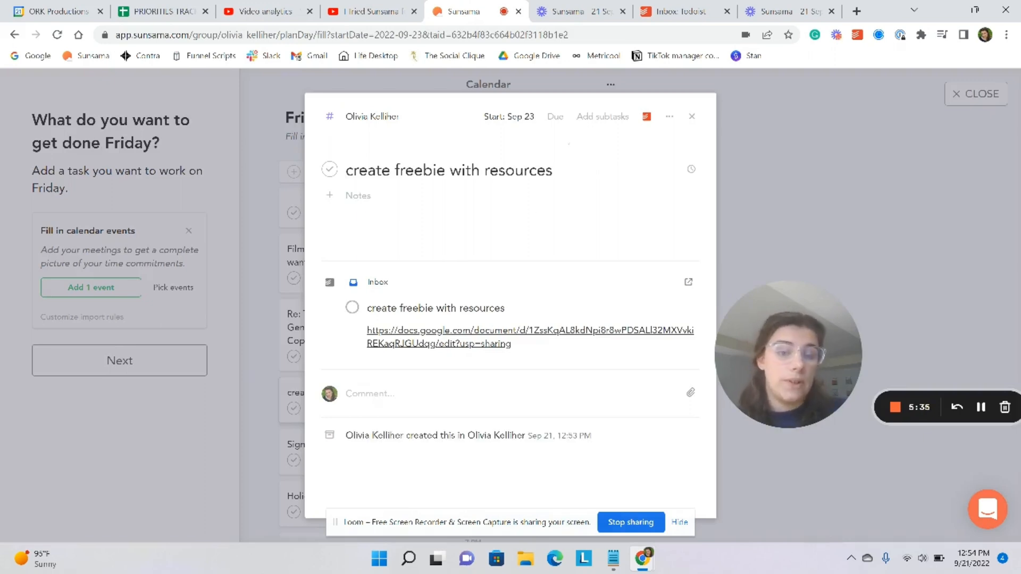
click(692, 170)
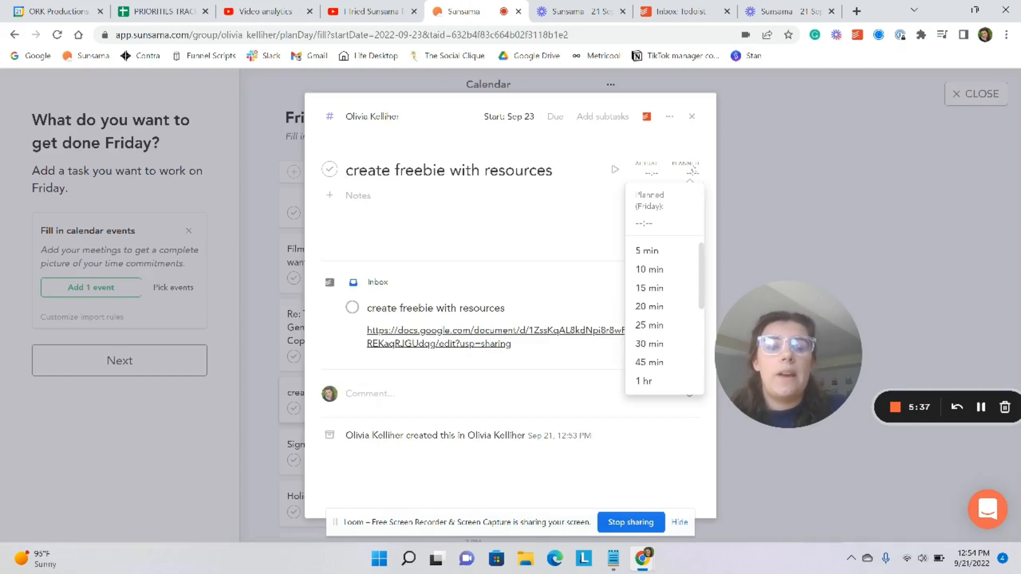
scroll(651, 287, down, 3)
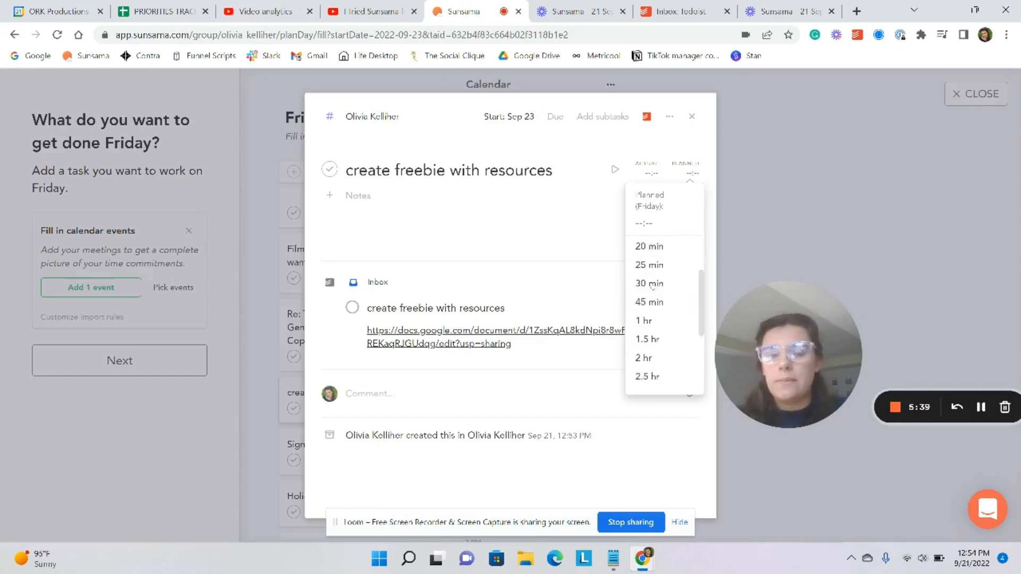
click(655, 309)
key(super+n)
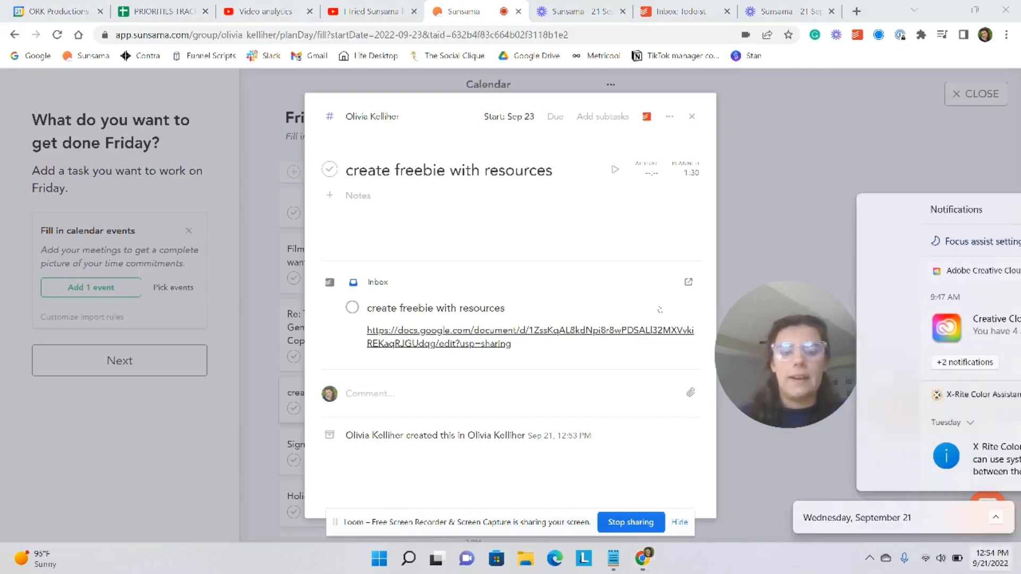
click(991, 209)
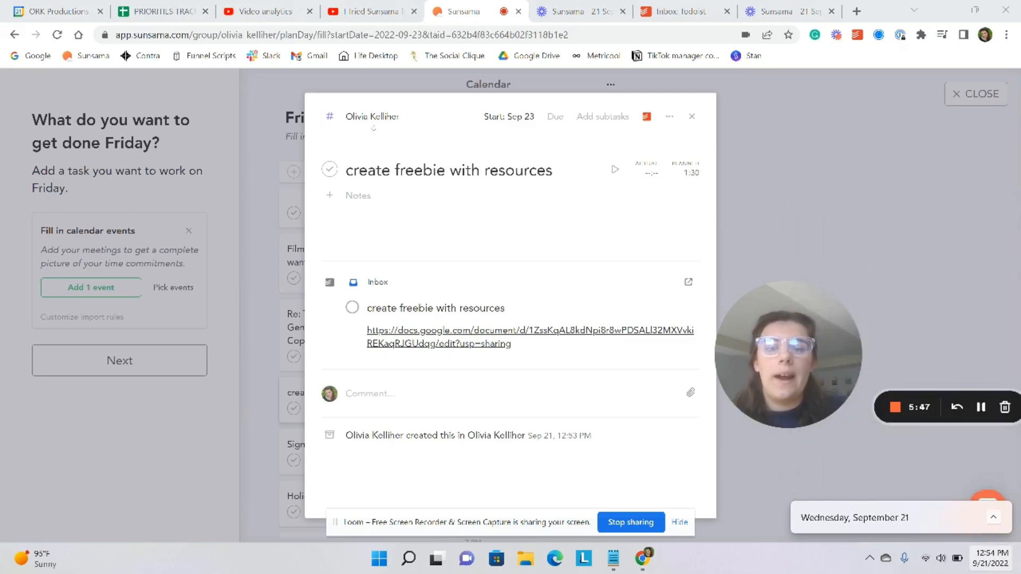
Assign the create freebie with resources task to the Business channel and put it back in its original channel.
click(380, 120)
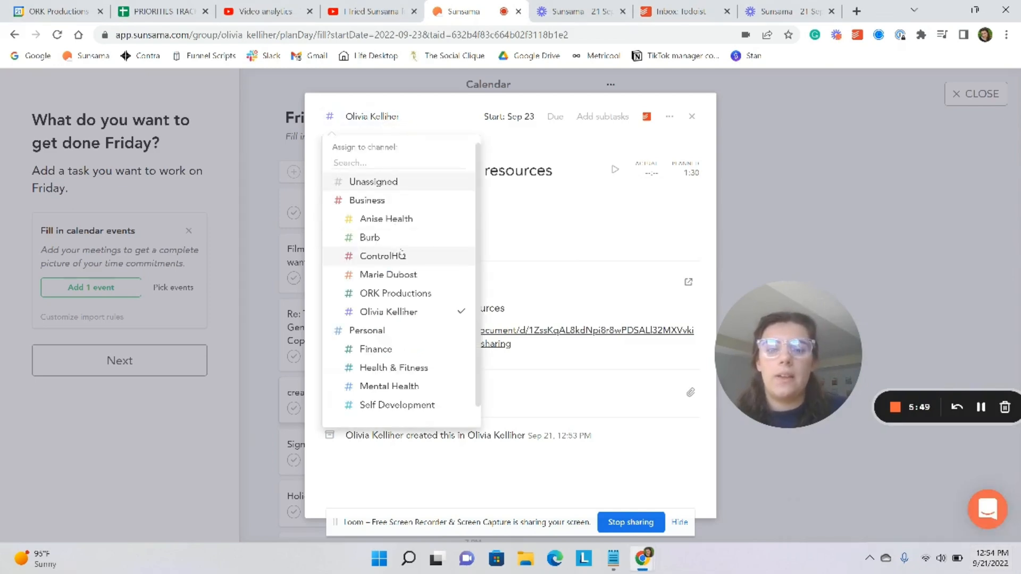
click(407, 203)
click(362, 116)
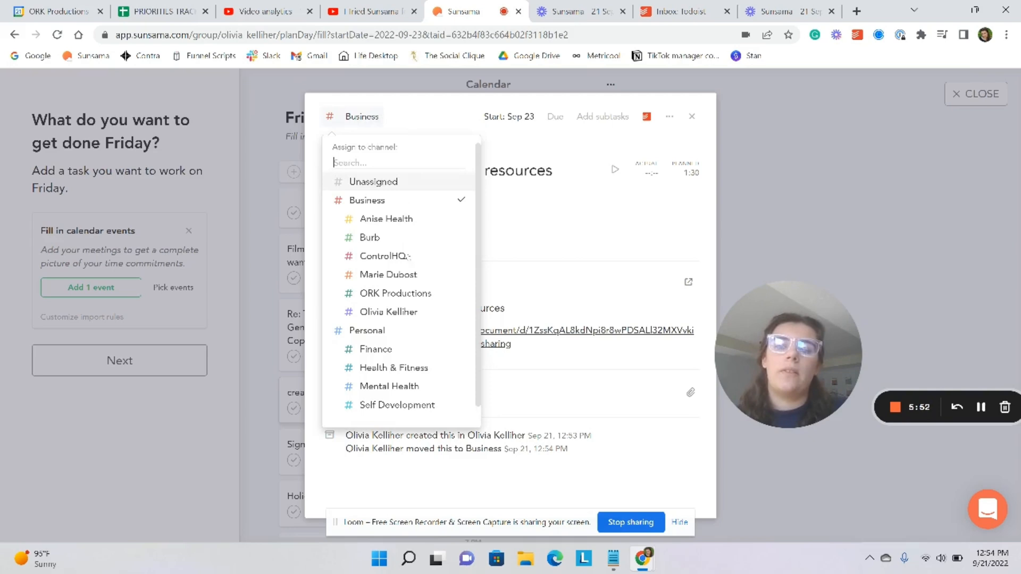
click(417, 315)
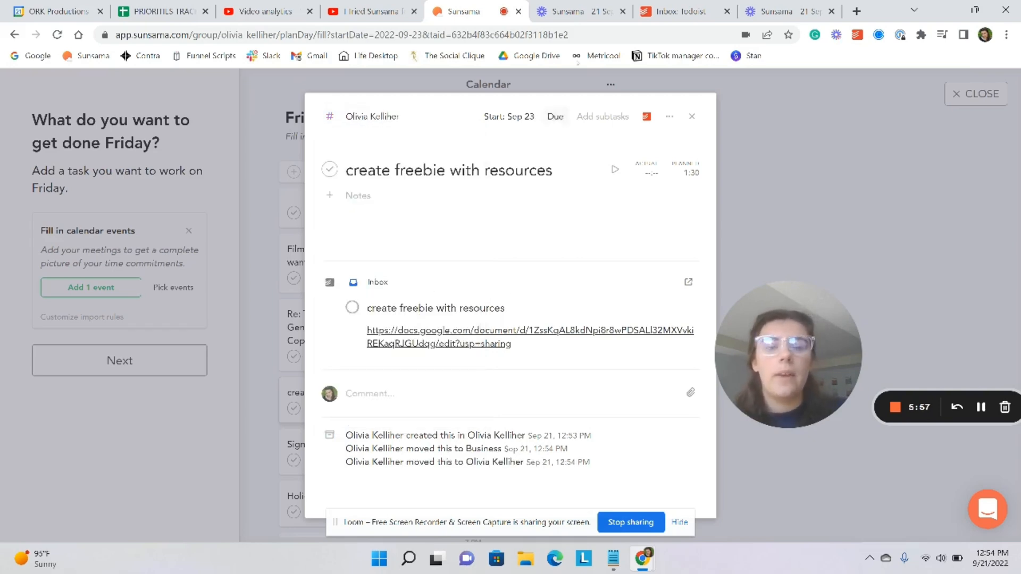
Check the task's start-date and snooze options, close its details and look through the backlog beside Friday's plan.
click(512, 120)
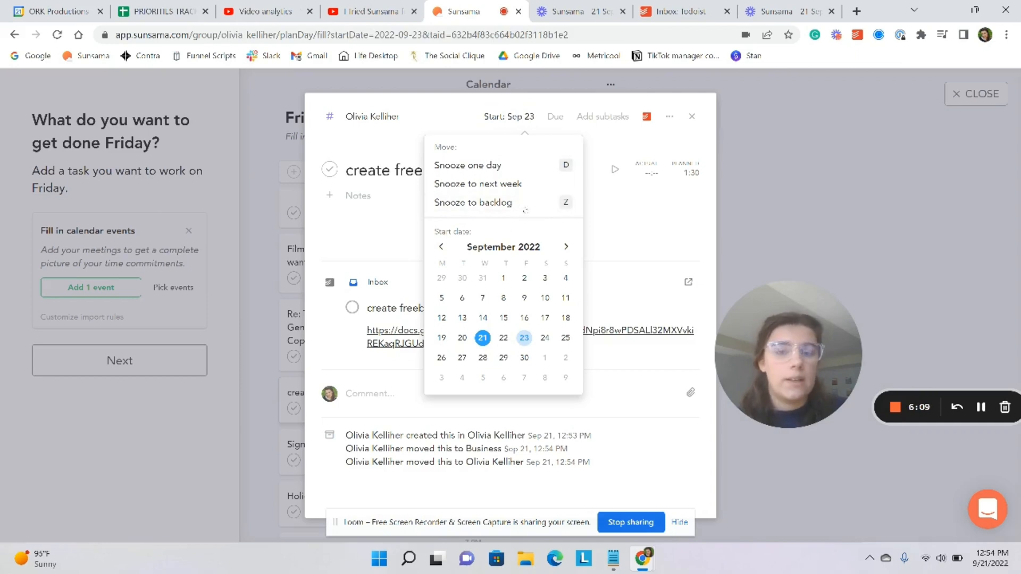
click(778, 188)
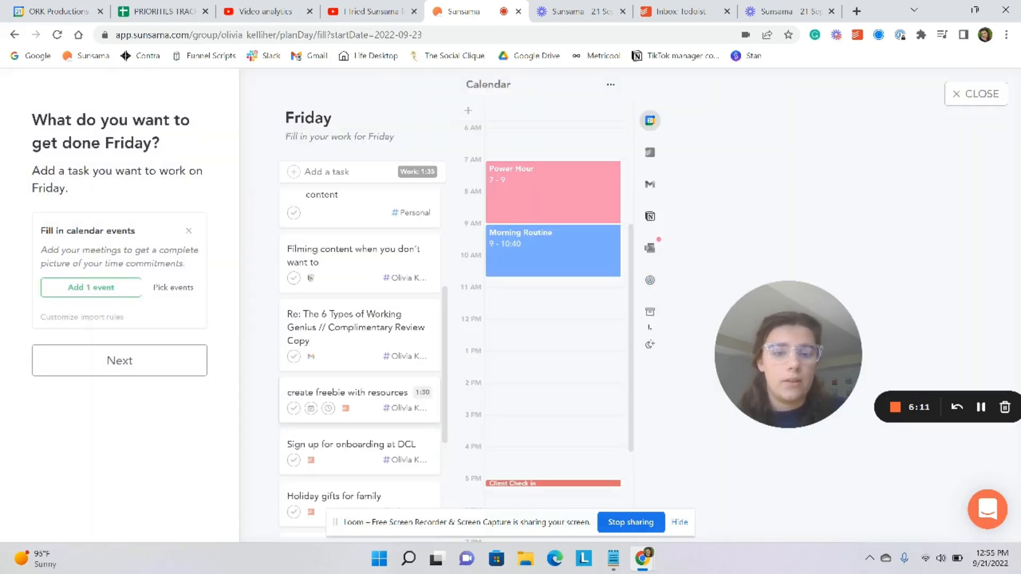
click(650, 312)
scroll(585, 297, down, 1)
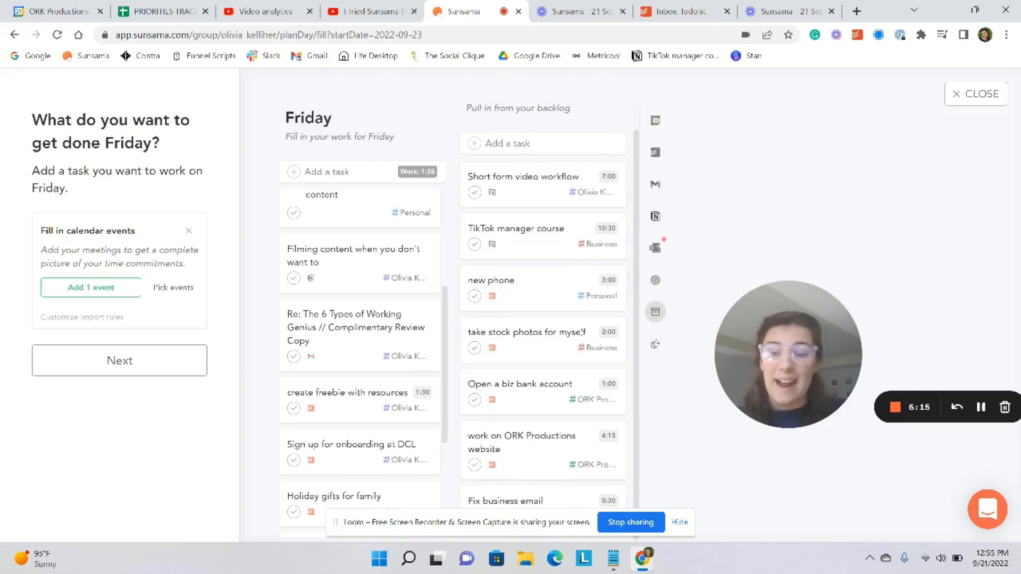
Look at the details of the "Filming content when you don't want to" task, close them and look through Friday's task list.
scroll(580, 333, up, 1)
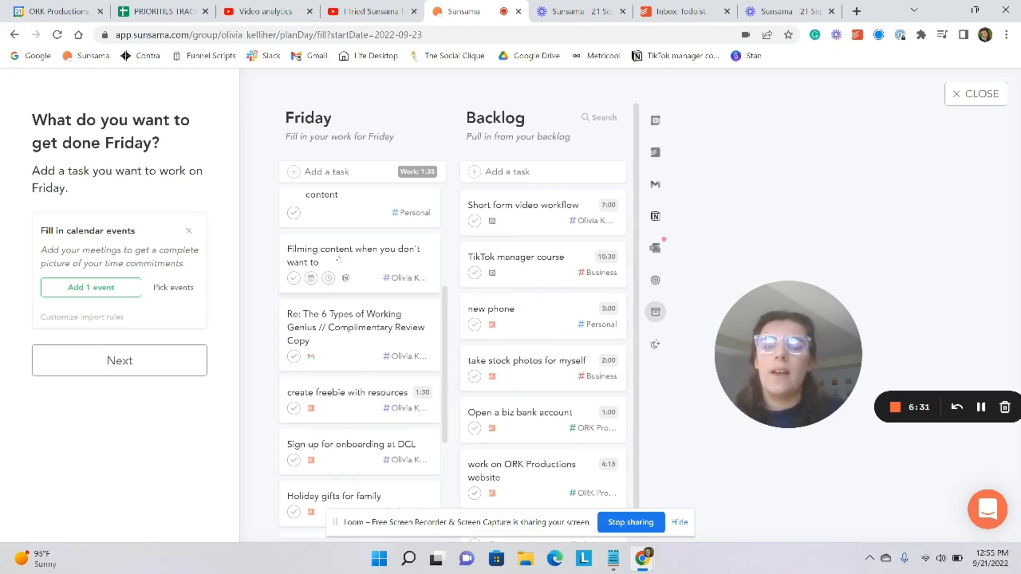
click(372, 252)
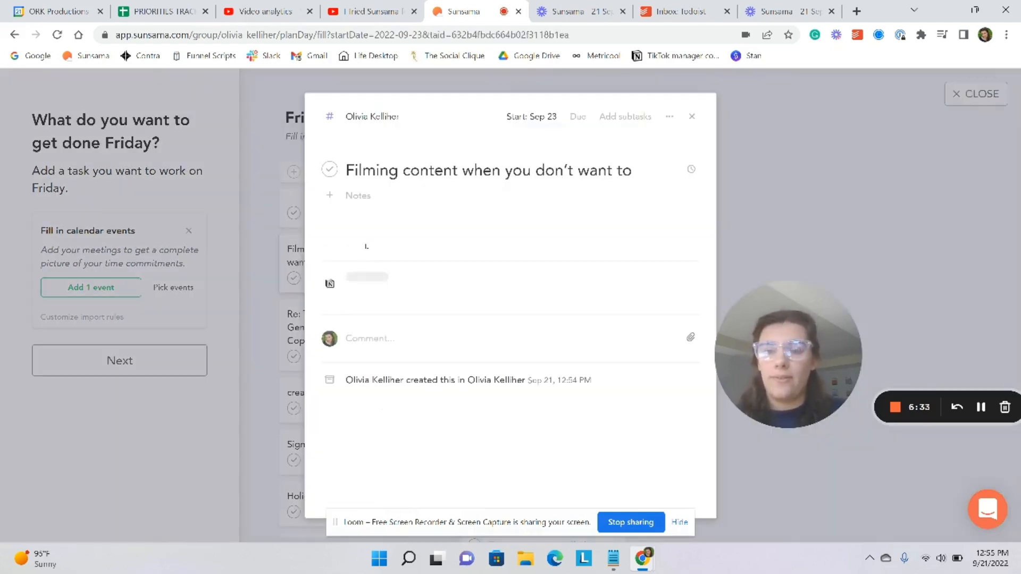
click(832, 176)
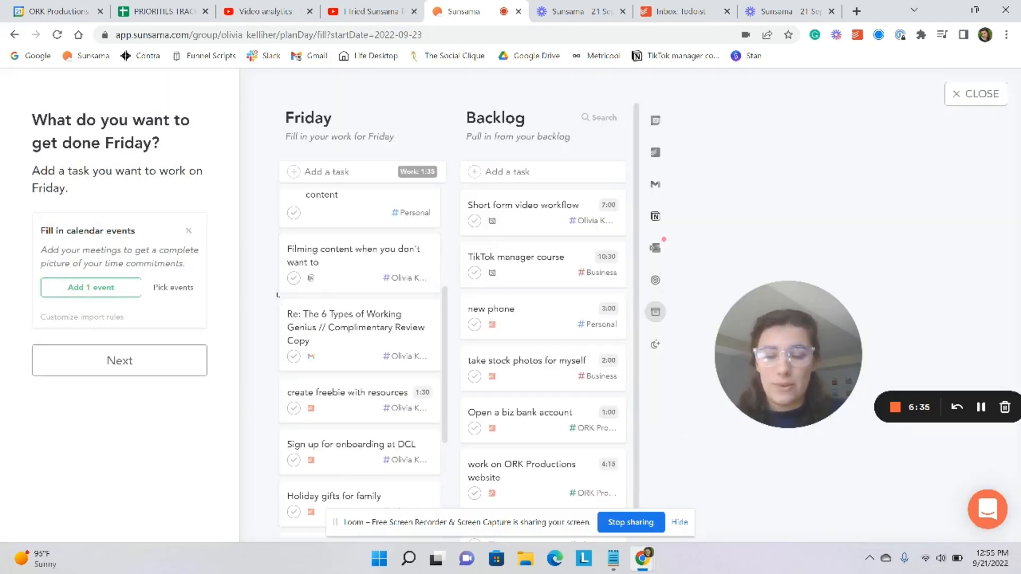
scroll(341, 344, down, 3)
scroll(342, 345, up, 5)
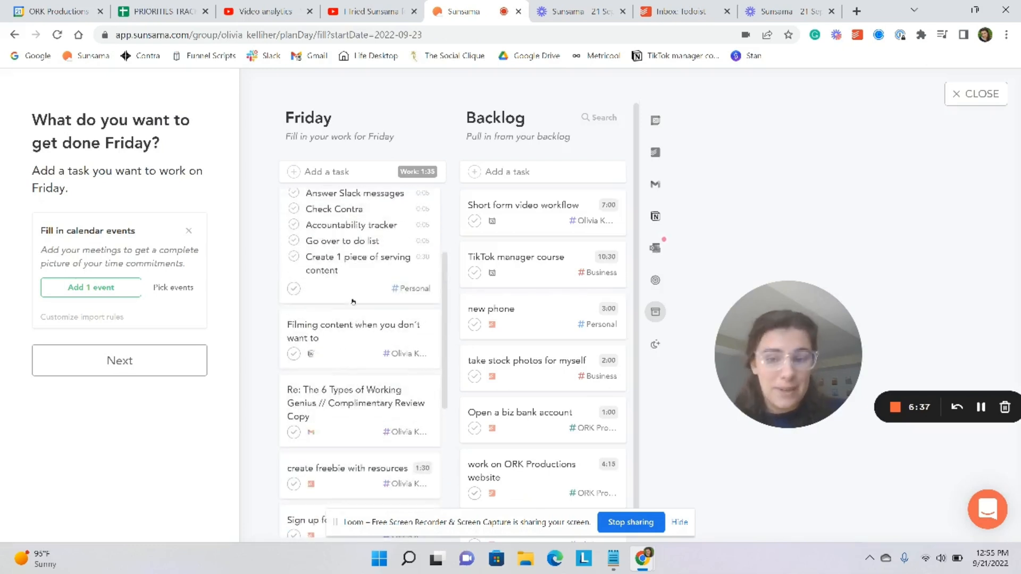
scroll(346, 415, down, 2)
Check the due-date and subtask options of the create freebie with resources task and close its details.
click(375, 398)
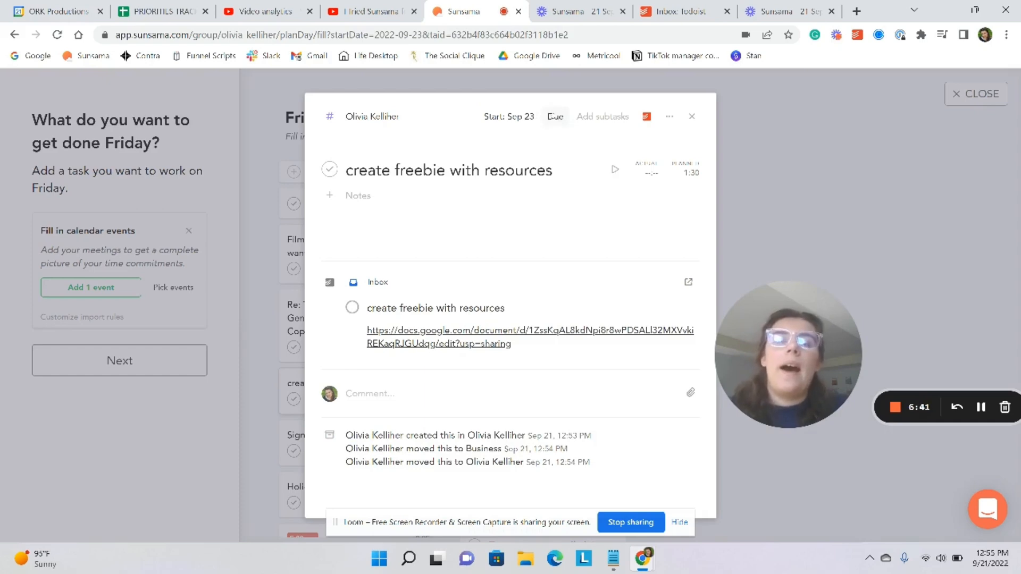
click(553, 116)
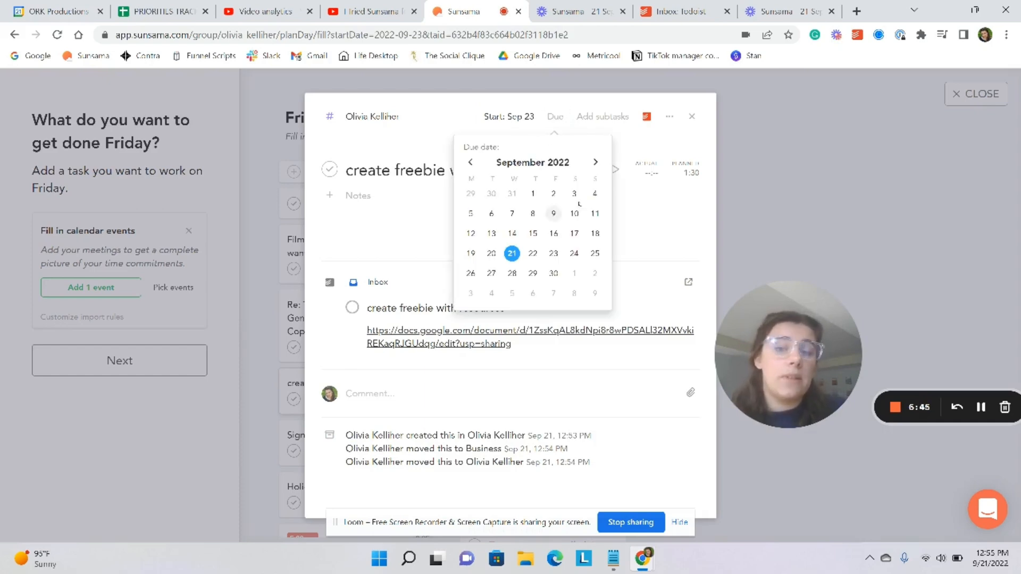
click(605, 117)
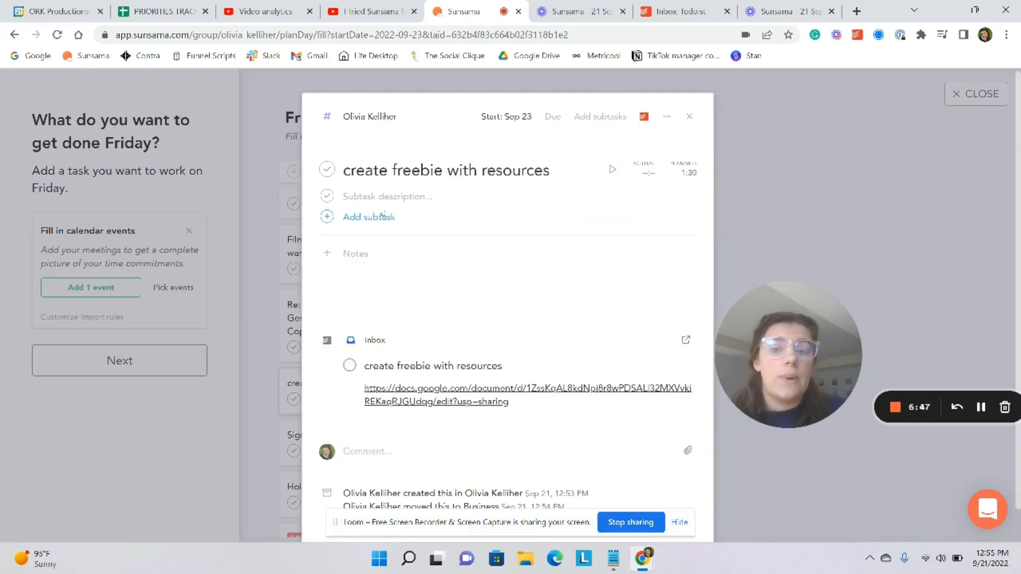
click(479, 210)
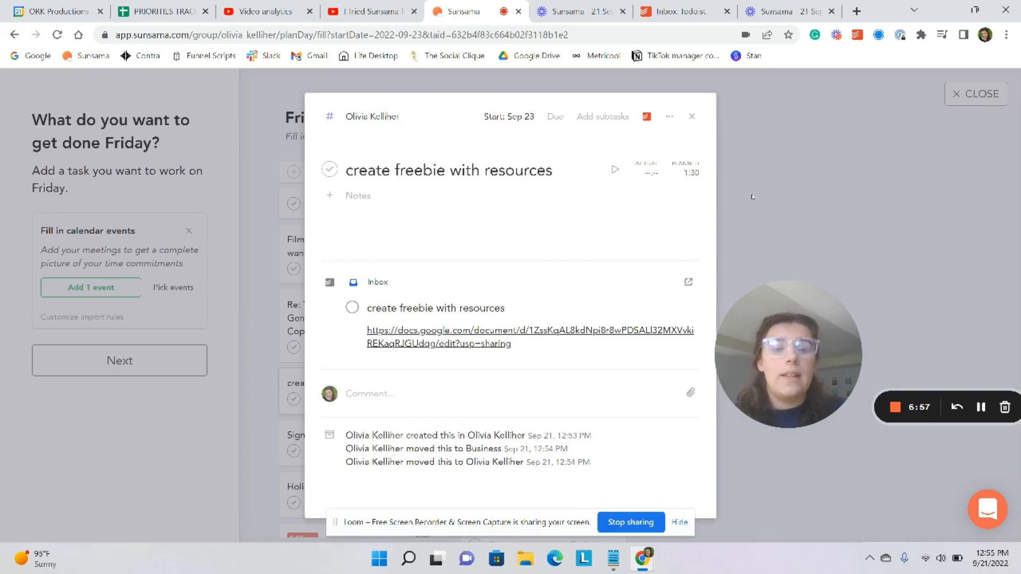
key(Escape)
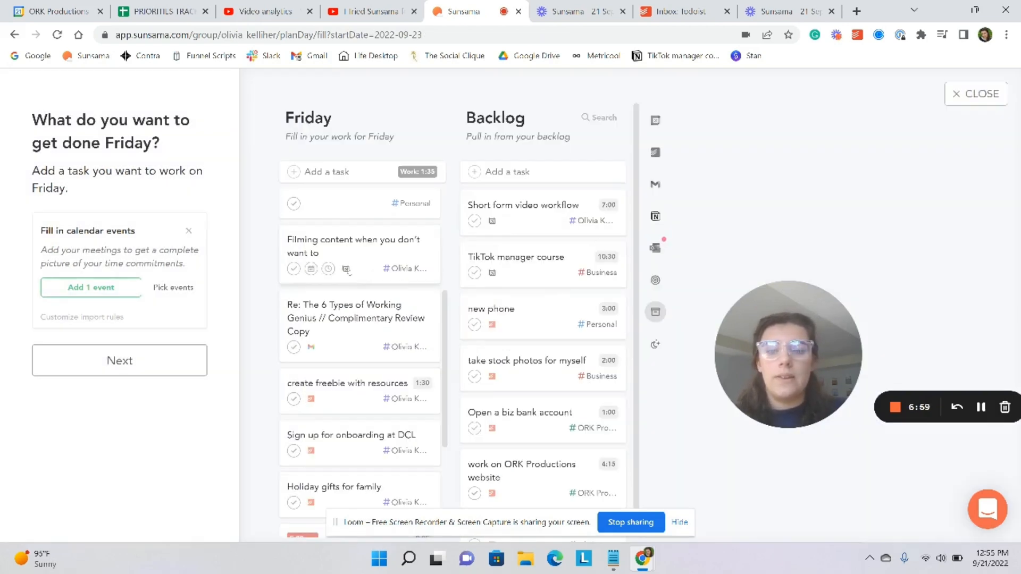
Bring back the calendar beside the plan and schedule create freebie with resources on Friday from 11:00 am to 12:30 pm.
click(655, 120)
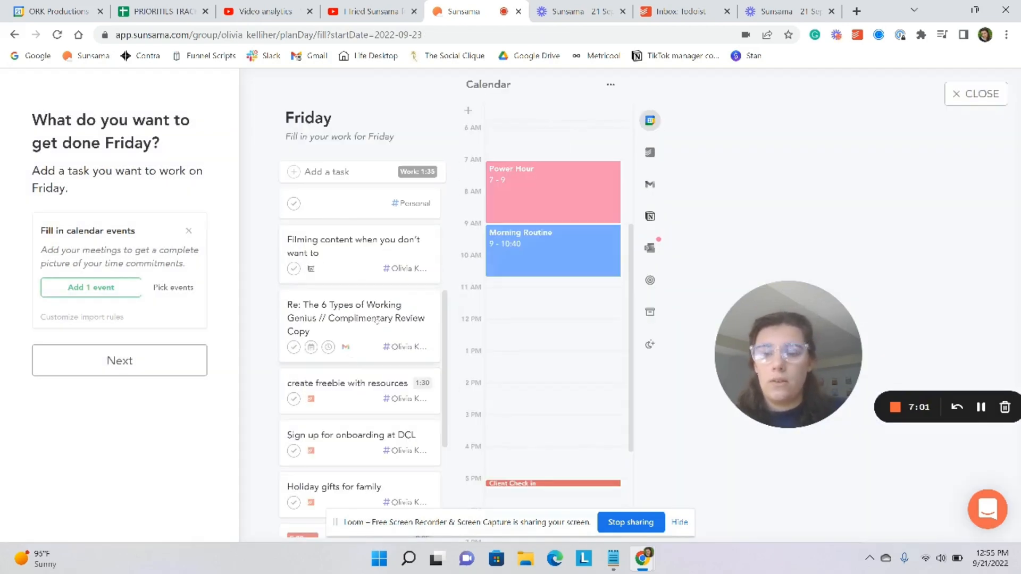
drag(355, 383, 527, 292)
drag(526, 306, 526, 291)
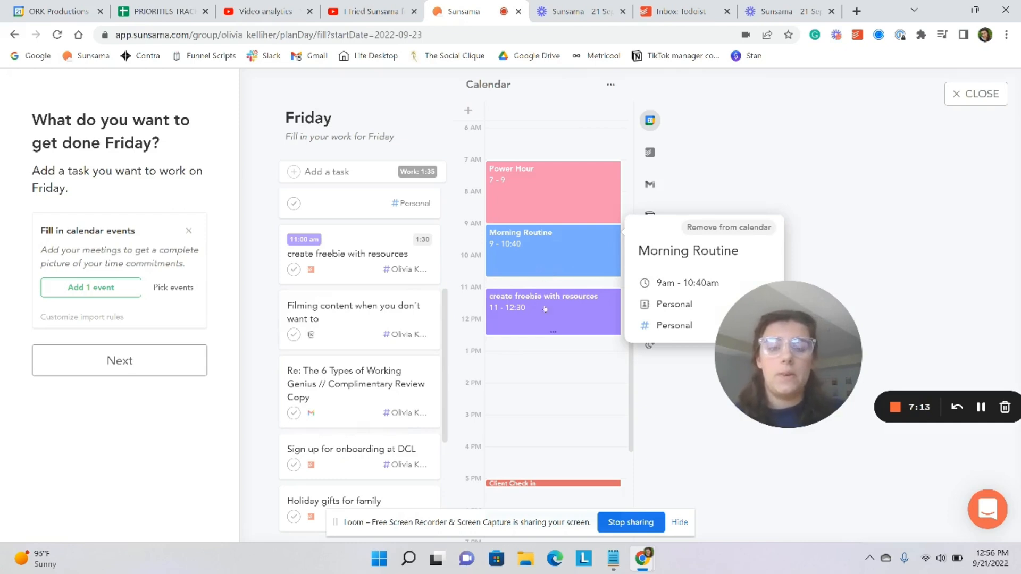
Review Friday's scheduled calendar, checking the details of the filming content and Client Check in events.
mouse_move(570, 318)
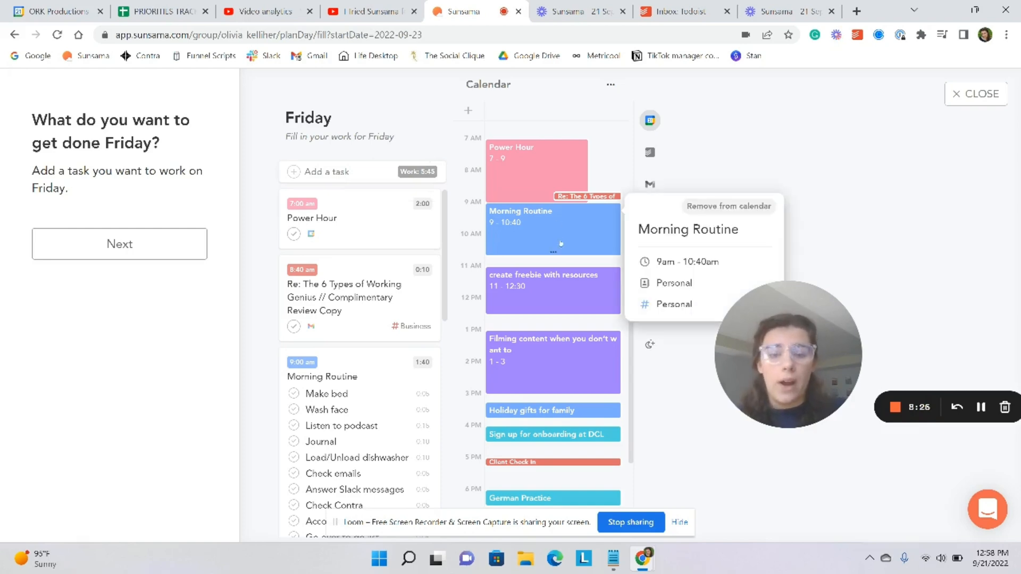
mouse_move(557, 366)
scroll(557, 366, down, 1)
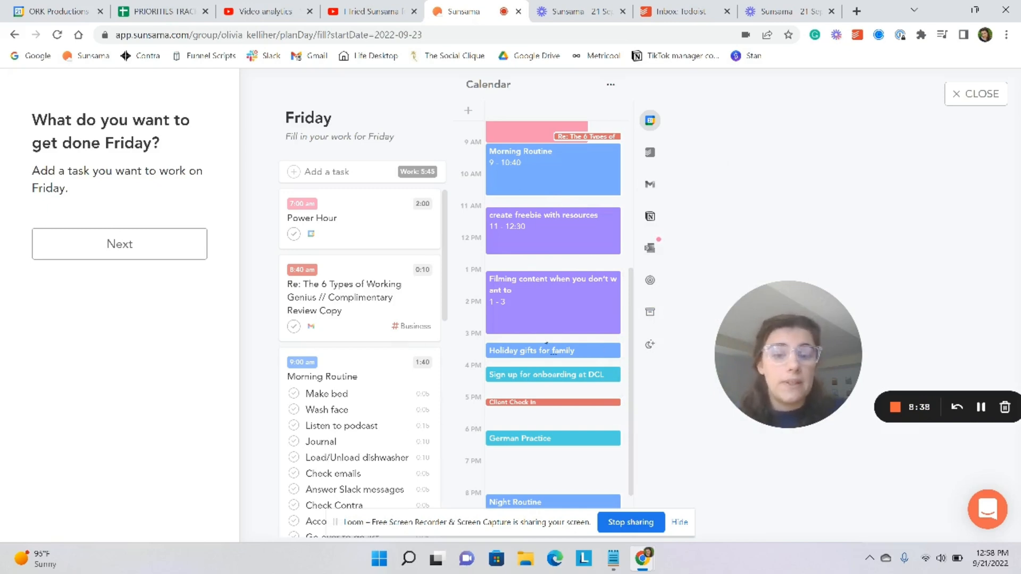
click(553, 329)
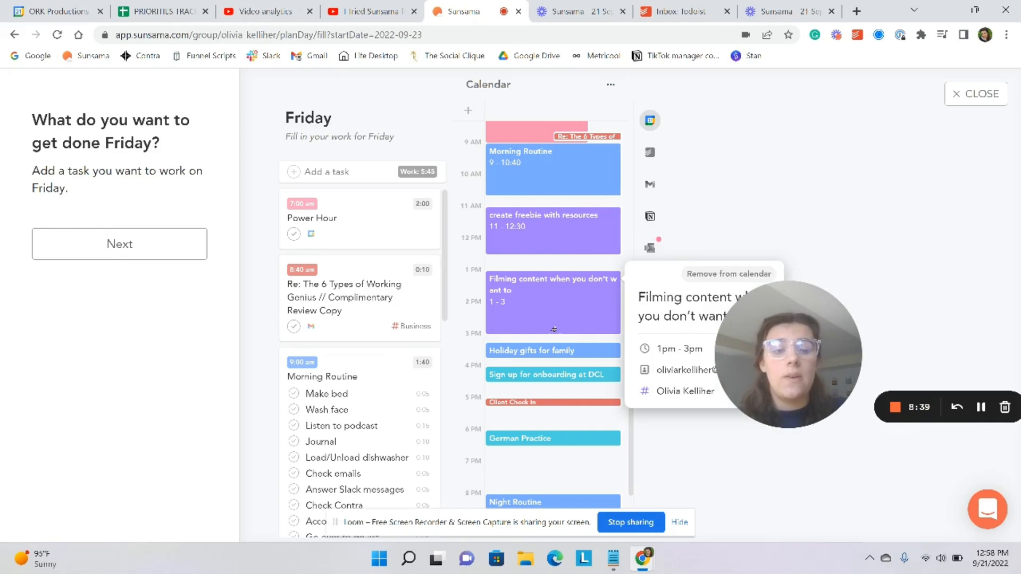
click(543, 395)
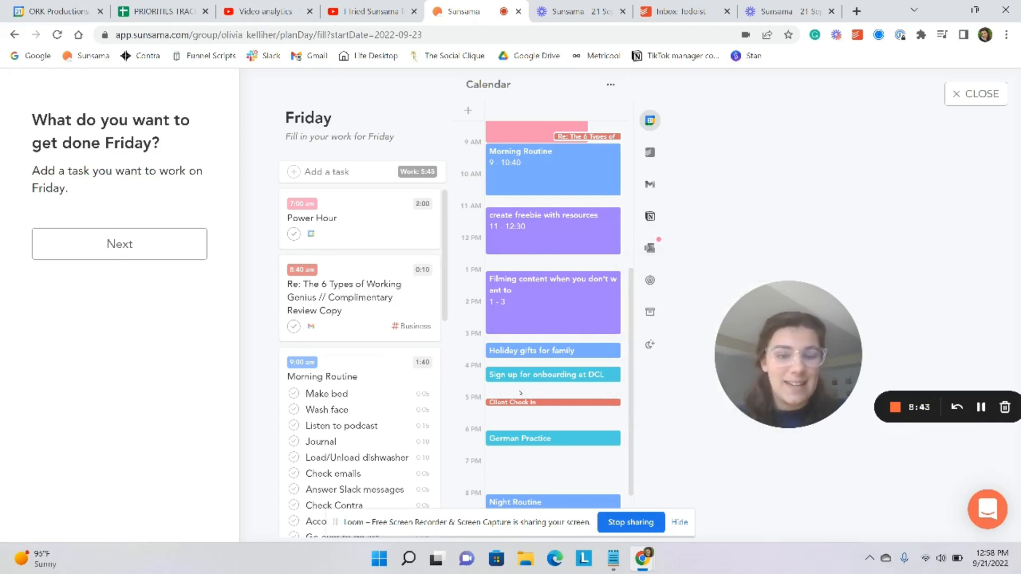
click(536, 402)
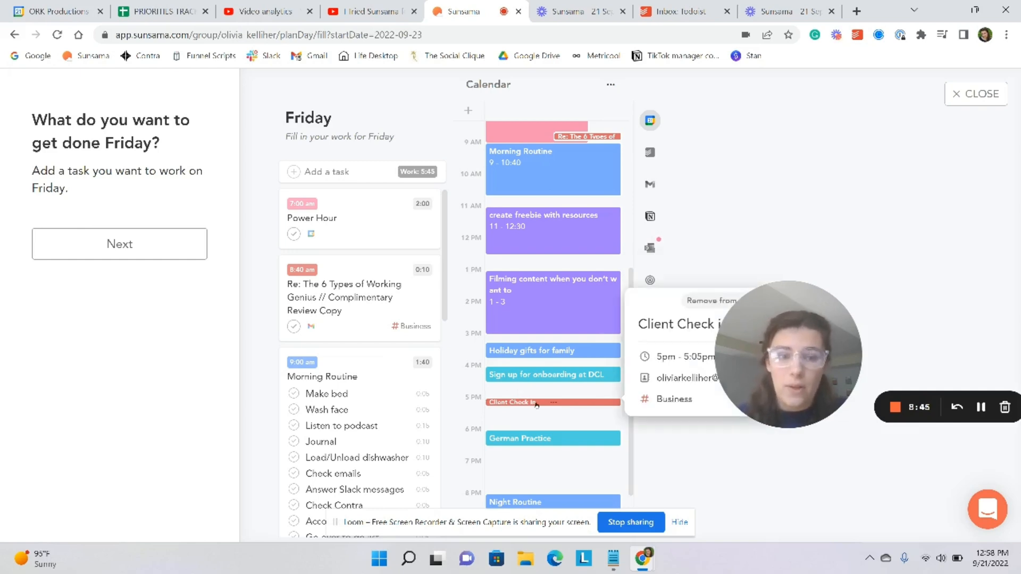
click(662, 445)
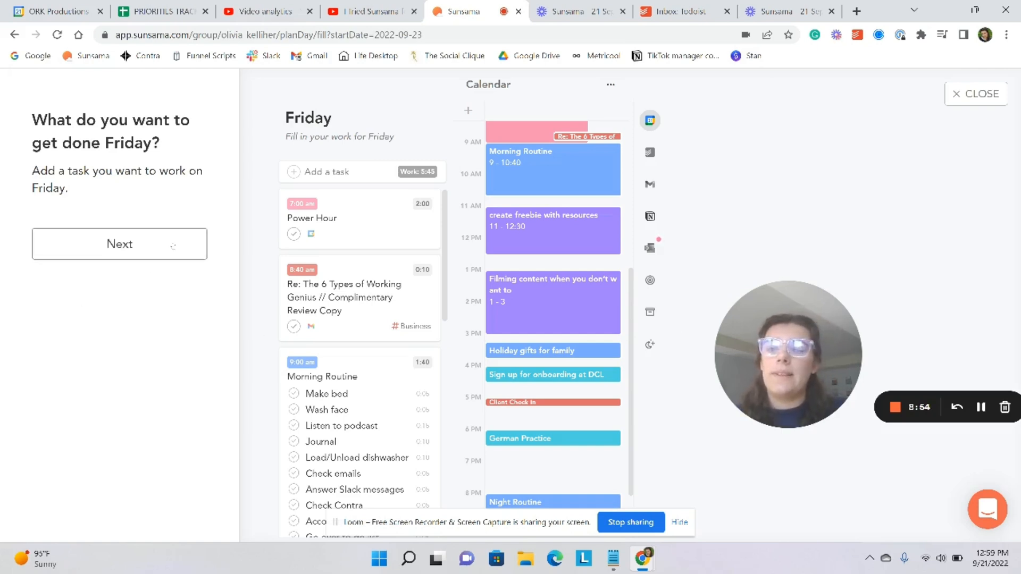
Advance to deciding what can wait, then move create freebie with resources to Saturday and back to Friday.
click(172, 246)
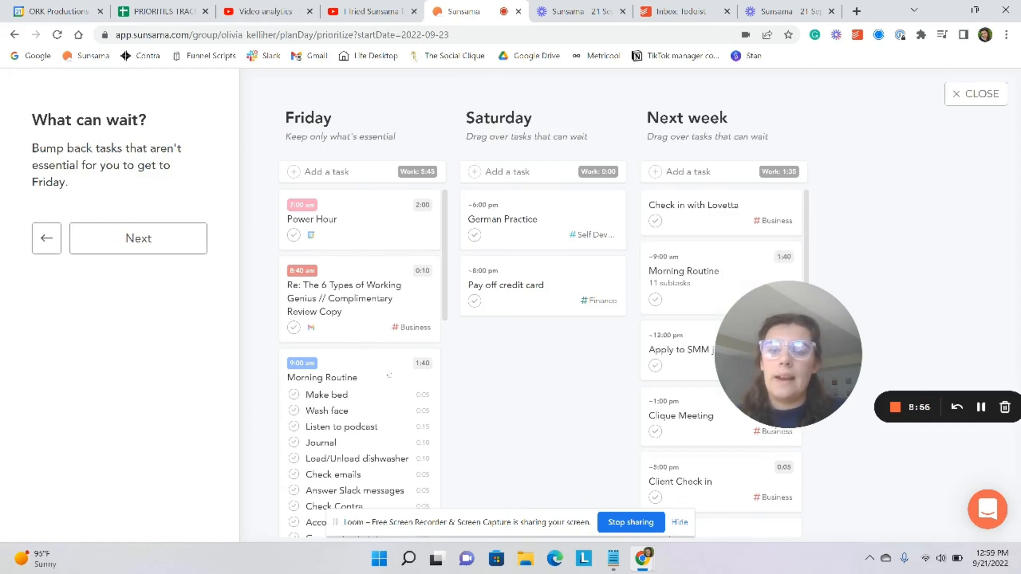
scroll(369, 299, down, 6)
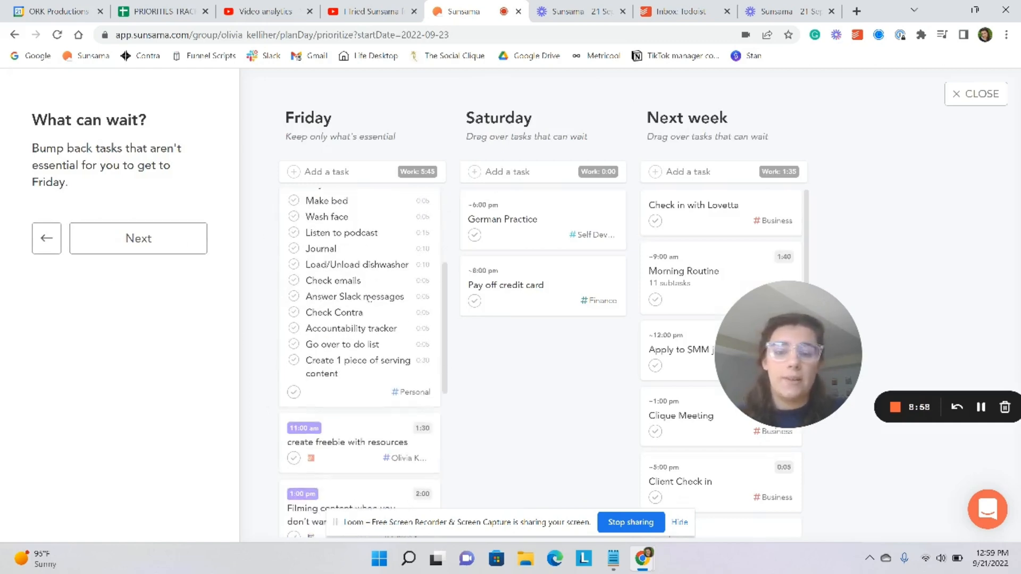
scroll(369, 300, up, 1)
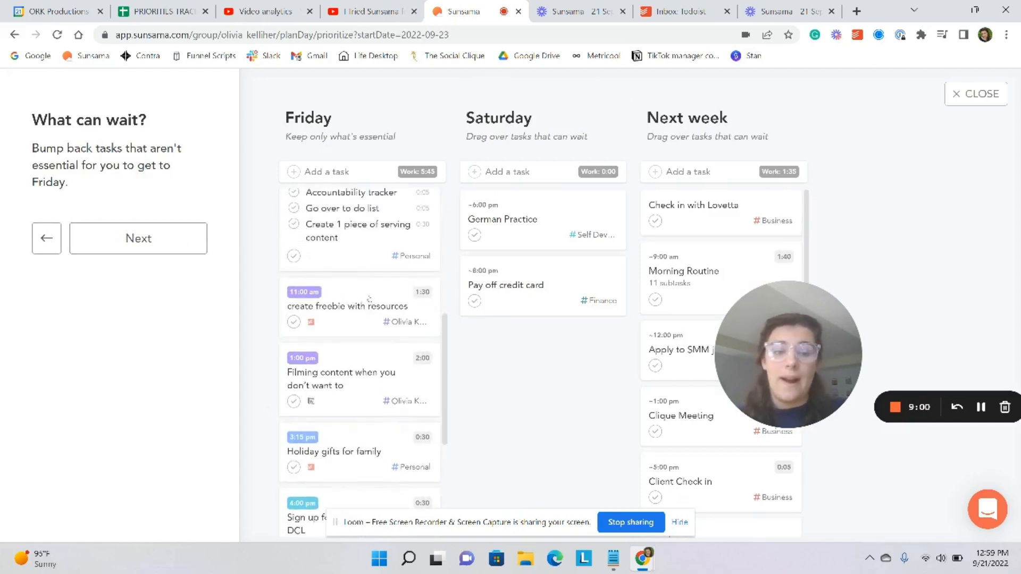
drag(369, 300, 548, 336)
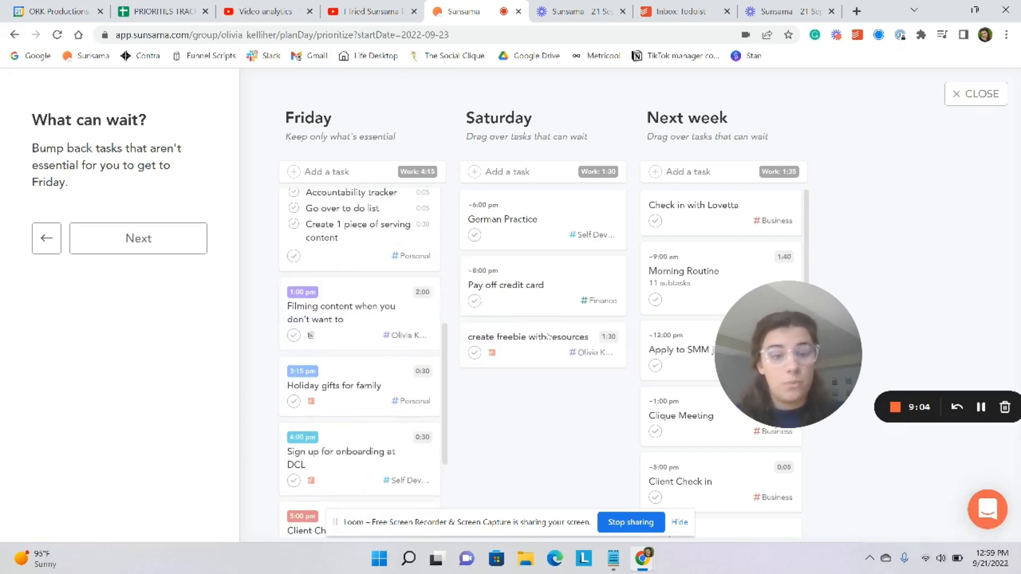
drag(548, 337, 330, 294)
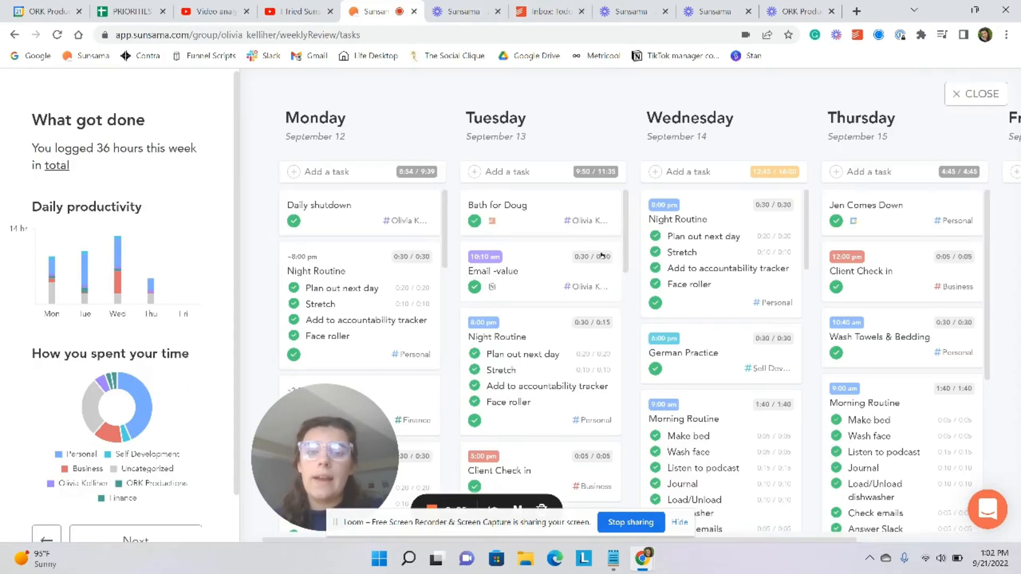
Examine the weekly review's completed tasks by day, the daily productivity chart and the time spent per channel.
scroll(601, 256, right, 3)
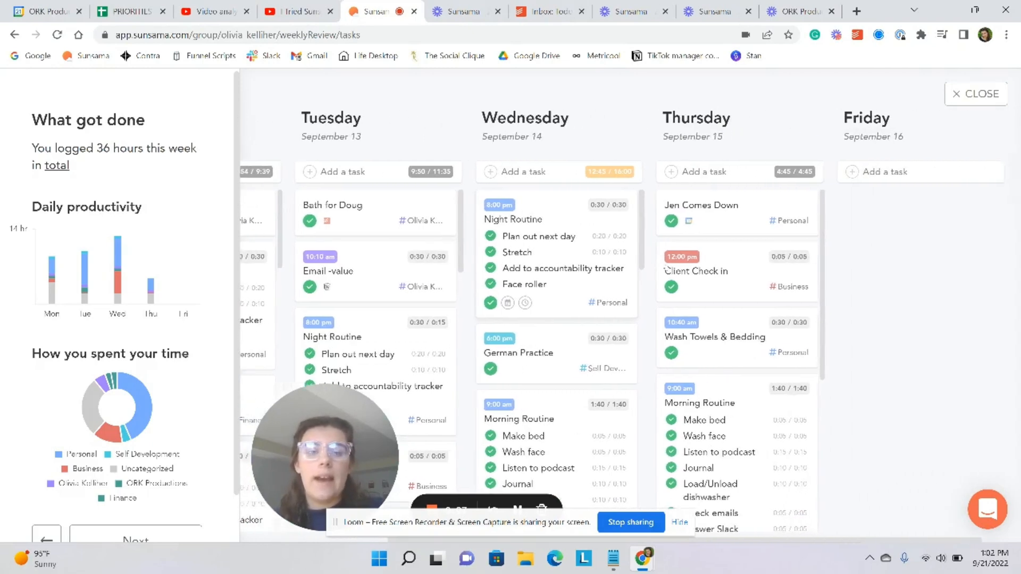
scroll(666, 268, left, 1)
scroll(666, 268, right, 1)
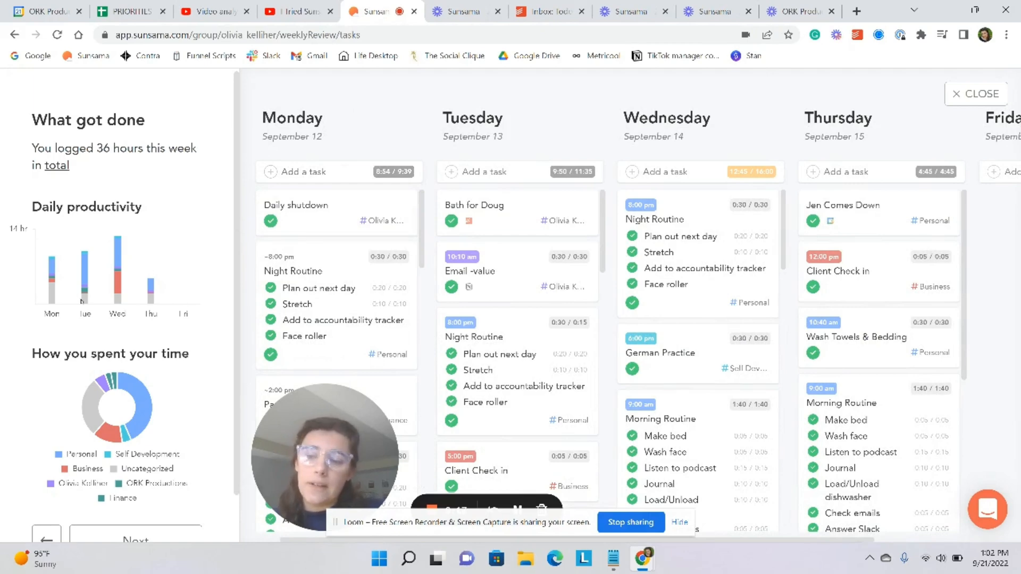
mouse_move(51, 267)
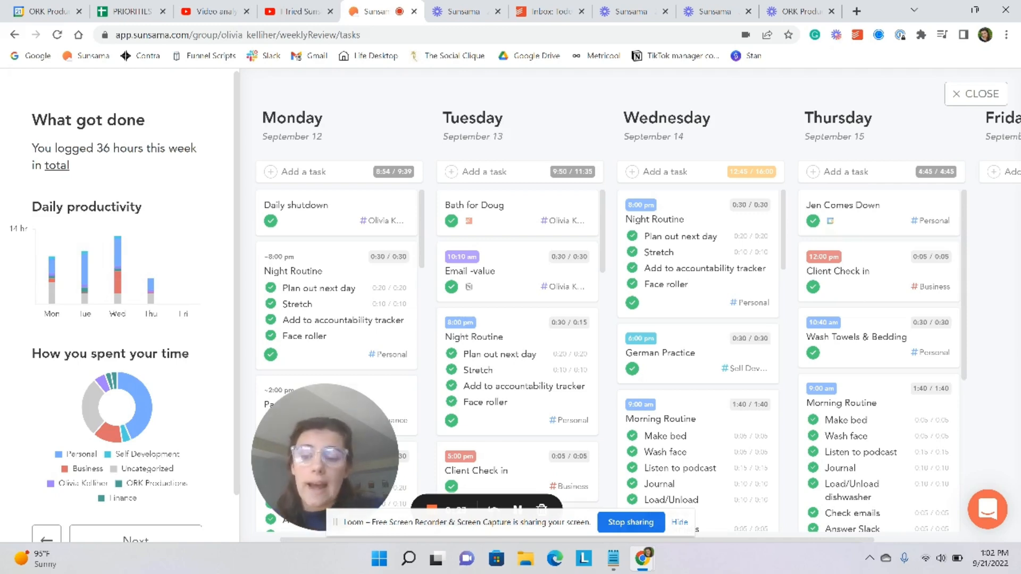
mouse_move(153, 405)
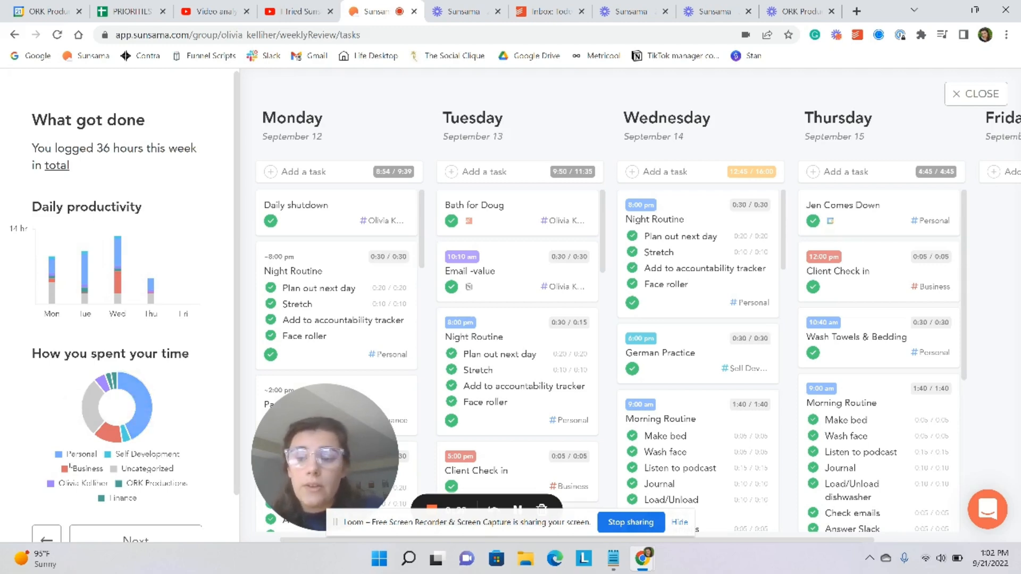
mouse_move(108, 438)
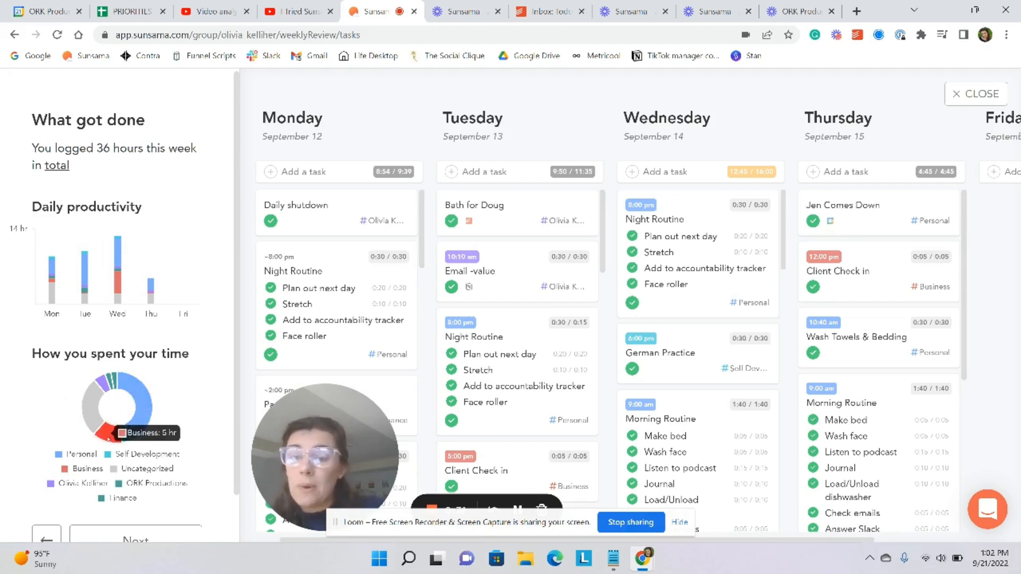